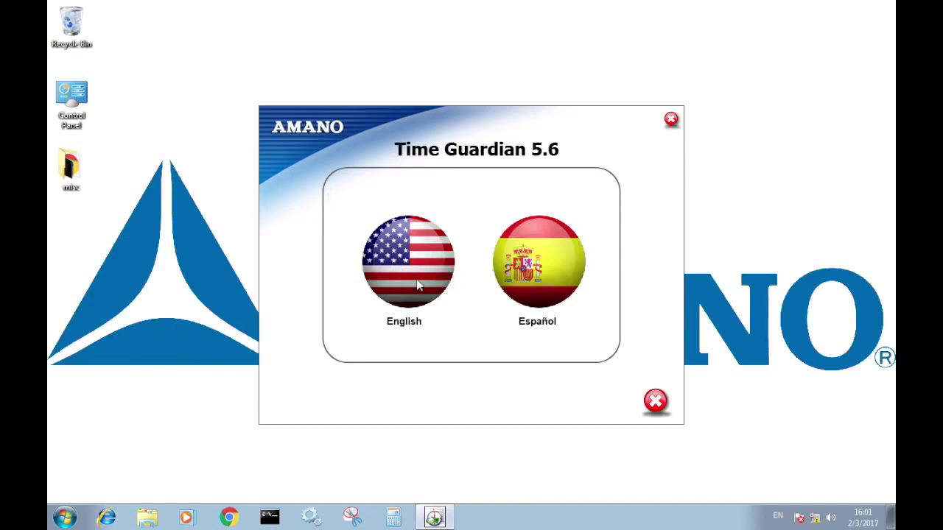
# - Launch the English Time Guardian installer and accept the license agreement
pyautogui.click(419, 284)
pyautogui.click(345, 199)
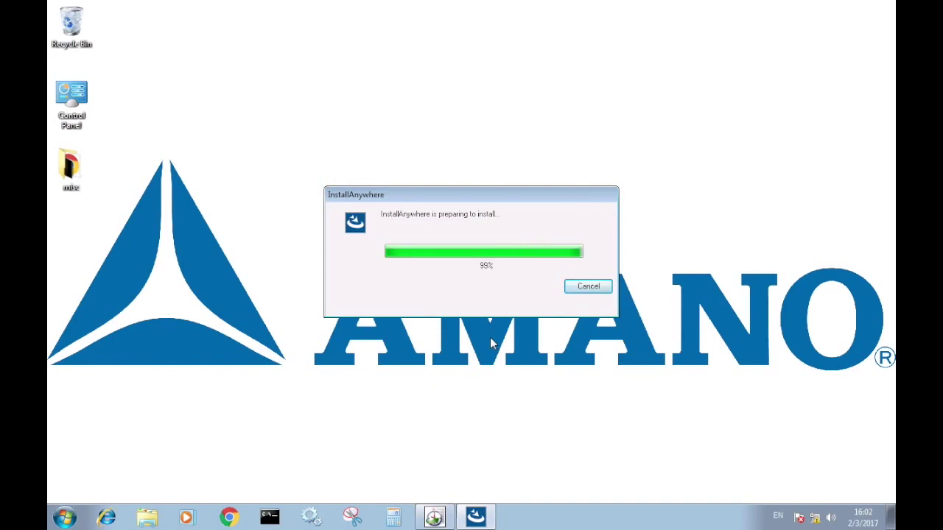
pyautogui.click(497, 399)
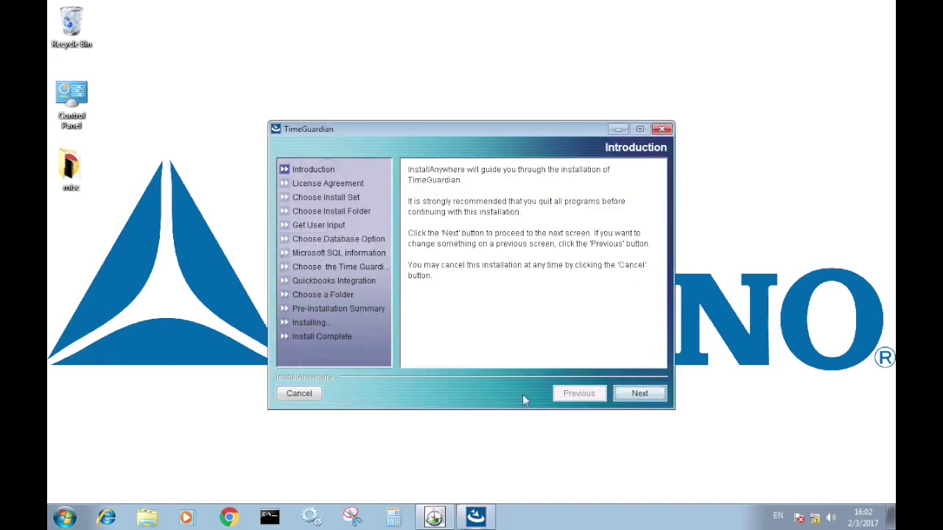
pyautogui.click(640, 394)
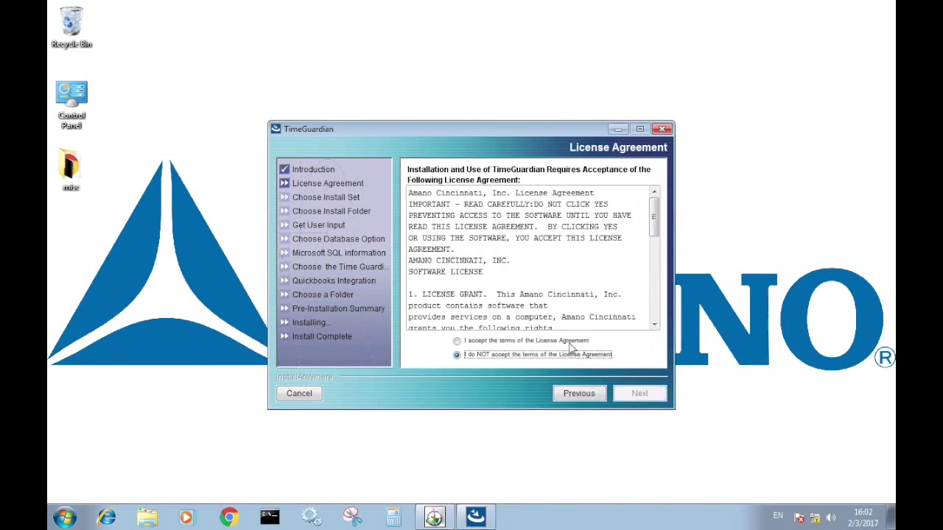
pyautogui.click(570, 342)
pyautogui.click(638, 401)
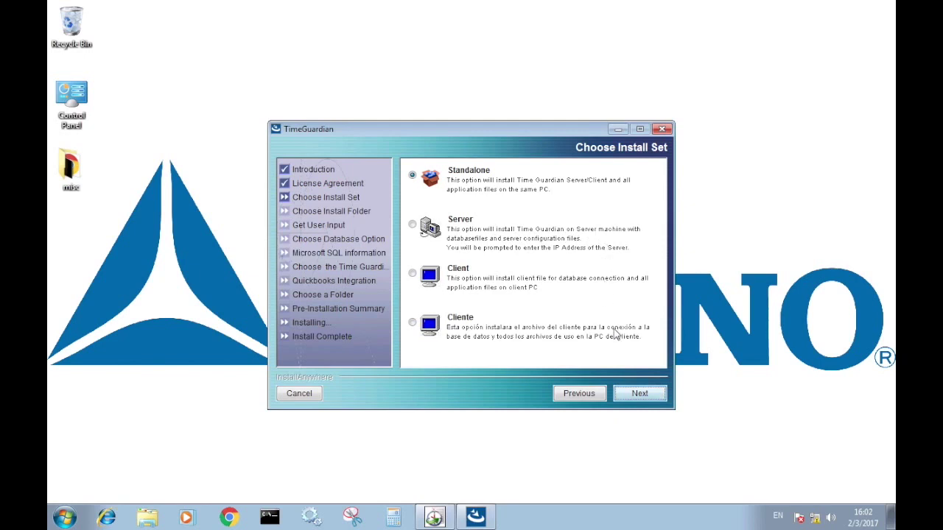
# - Install Standalone in C:\TimeGuardian with Firebird SQL and no QuickBooks integration
pyautogui.click(638, 396)
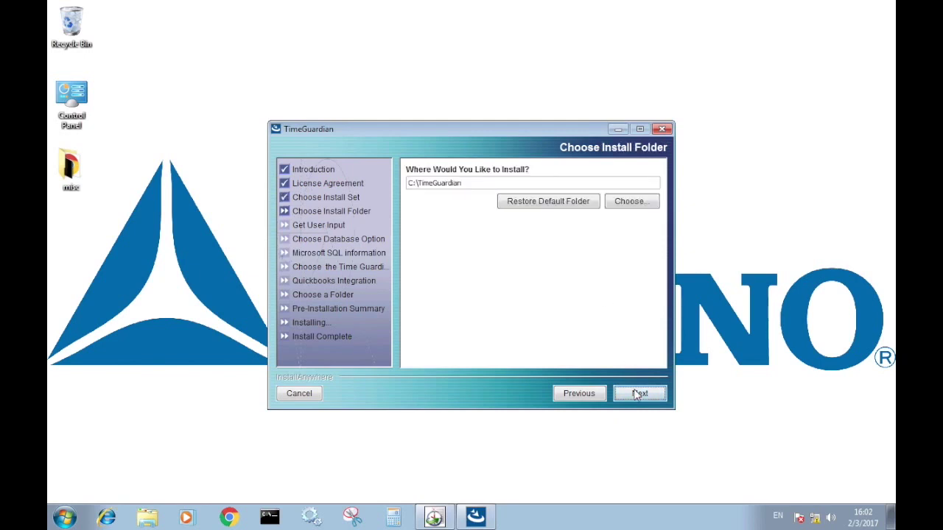
pyautogui.click(638, 396)
pyautogui.click(574, 271)
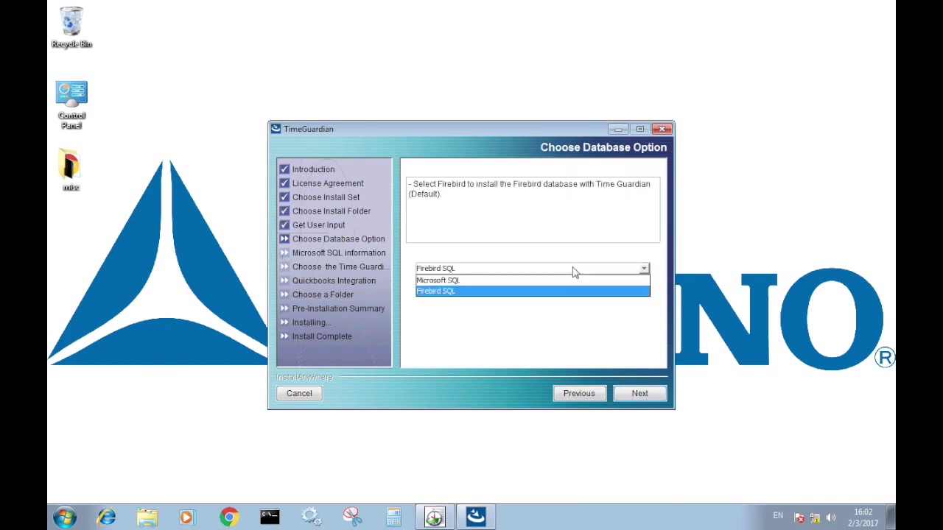
pyautogui.click(641, 396)
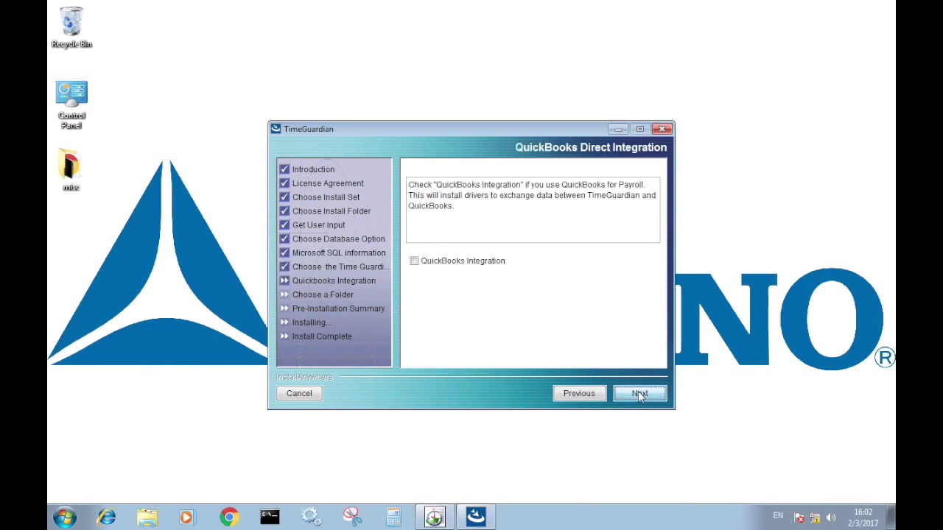
pyautogui.click(640, 398)
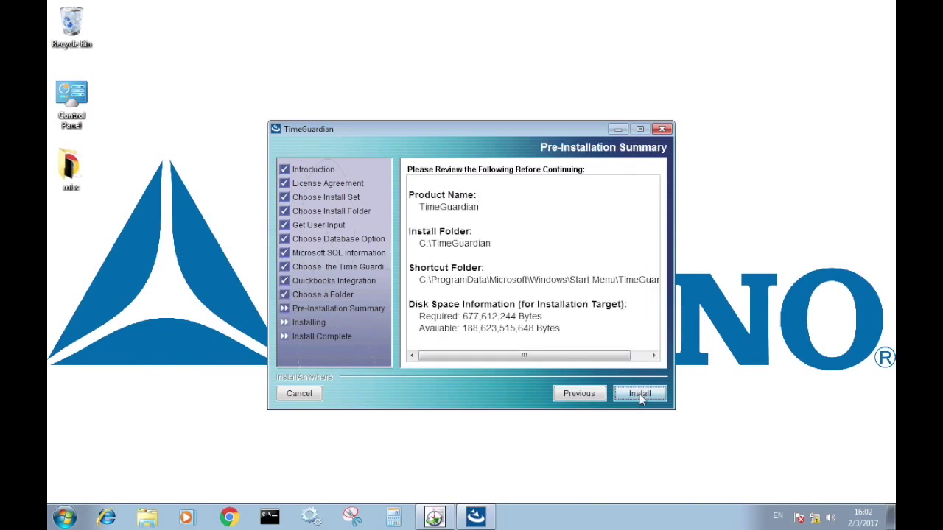
pyautogui.click(640, 396)
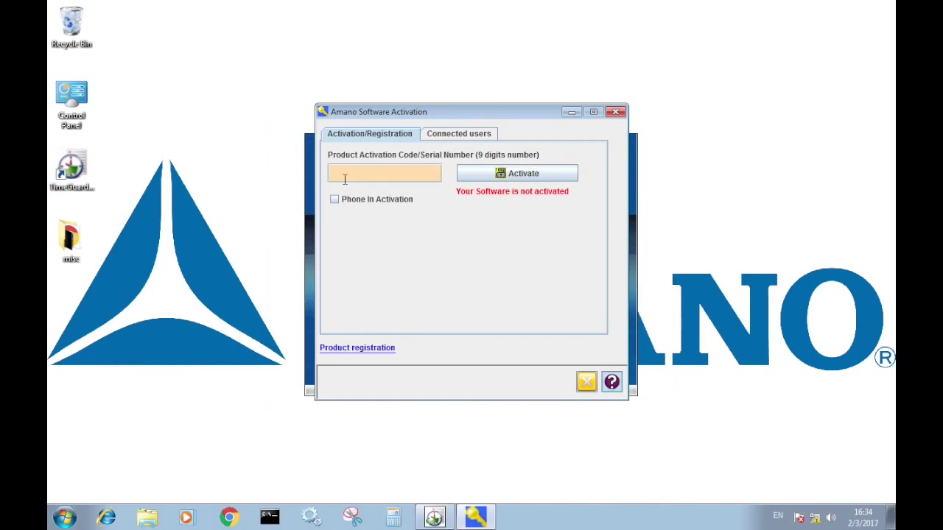
# - Enter the product serial number as the activation code, then close the activation window
pyautogui.write('1')
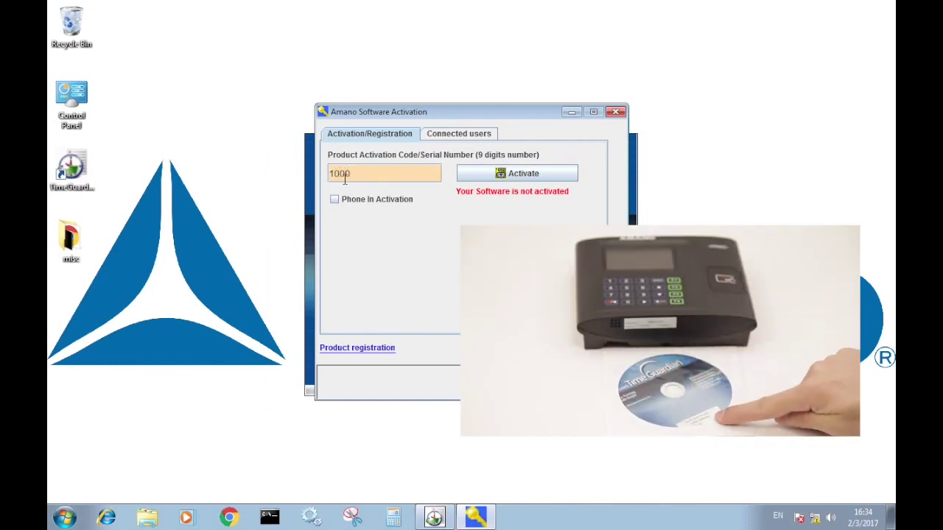
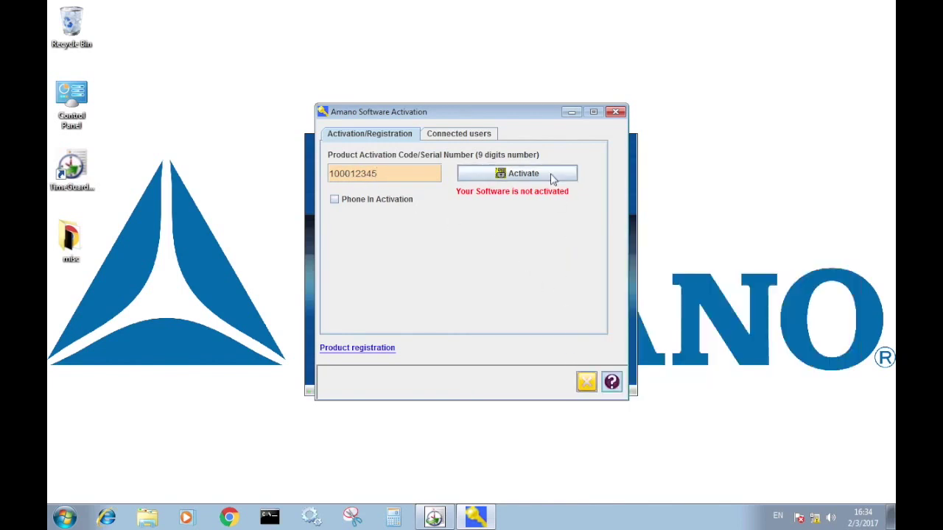
pyautogui.click(616, 114)
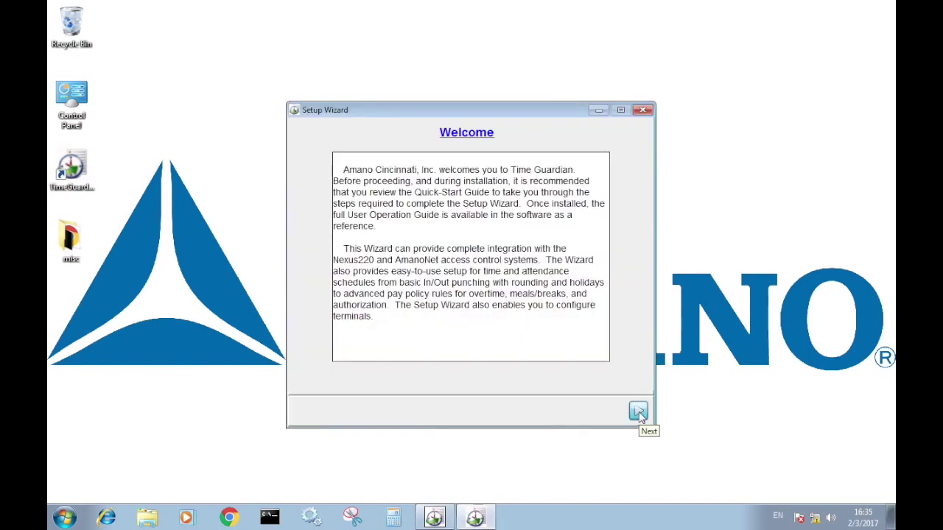
# - Skip the general, department, pay code and schedule setup steps to reach pay classes
pyautogui.click(639, 413)
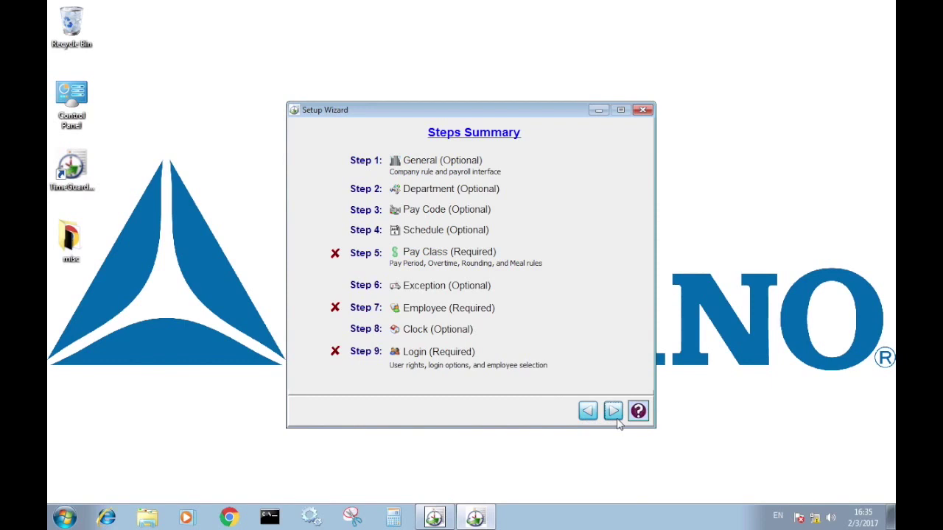
pyautogui.click(613, 413)
pyautogui.click(618, 414)
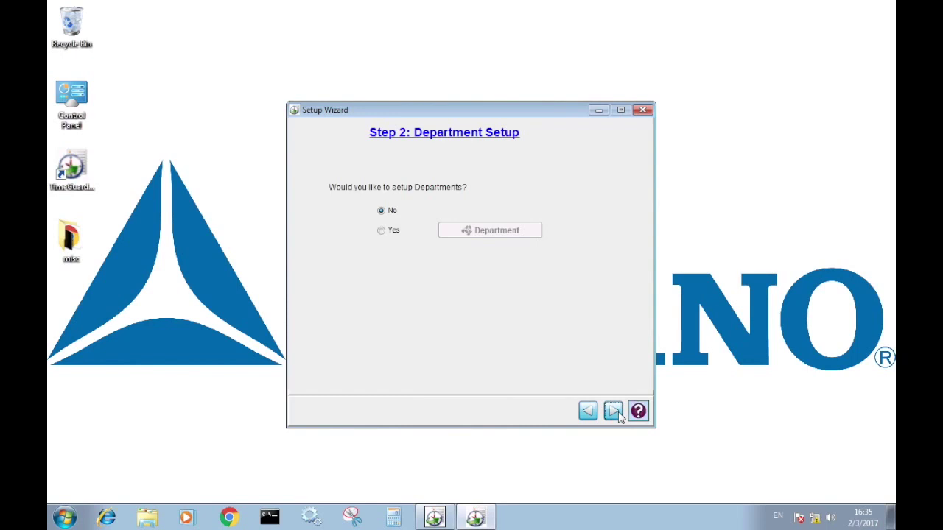
pyautogui.click(617, 414)
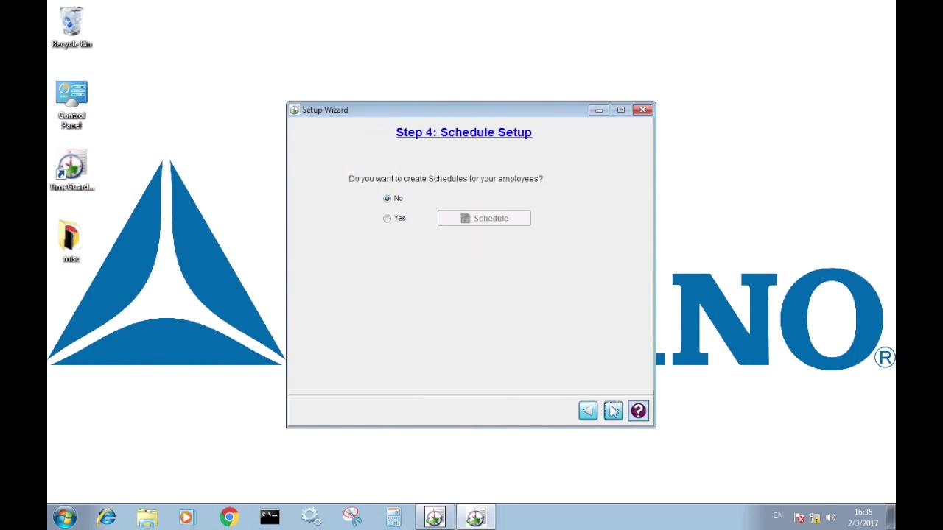
pyautogui.click(613, 410)
pyautogui.click(613, 410)
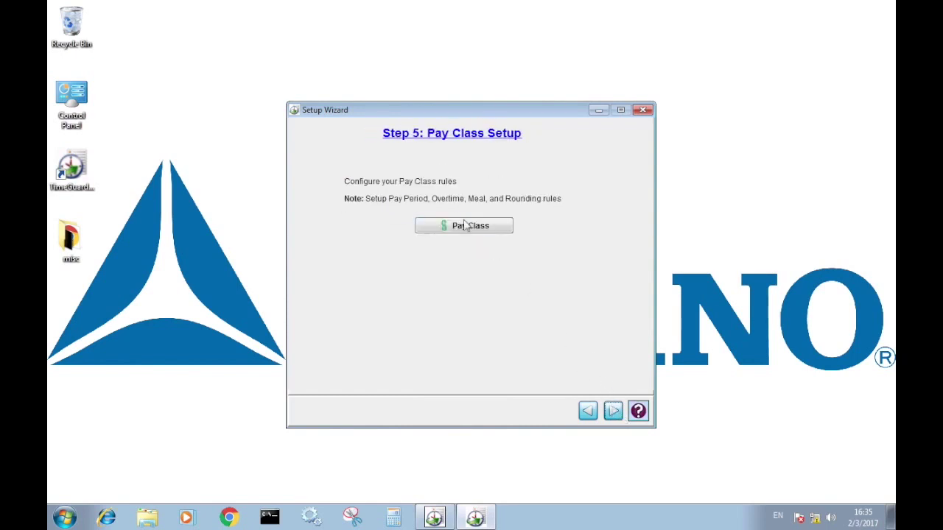
# - Create an 'hourly' weekly pay class with overtime after 40:00 hours
pyautogui.click(462, 225)
pyautogui.write('ourly')
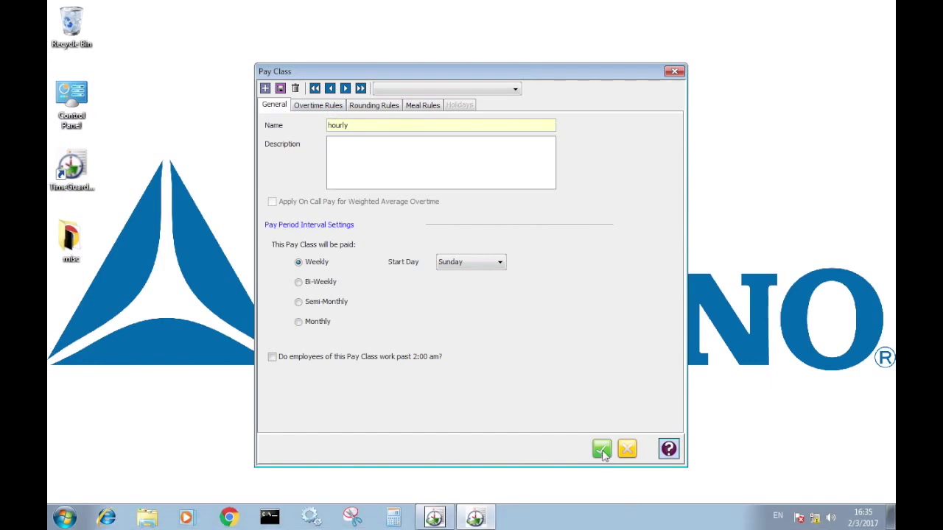
pyautogui.click(340, 108)
pyautogui.click(292, 155)
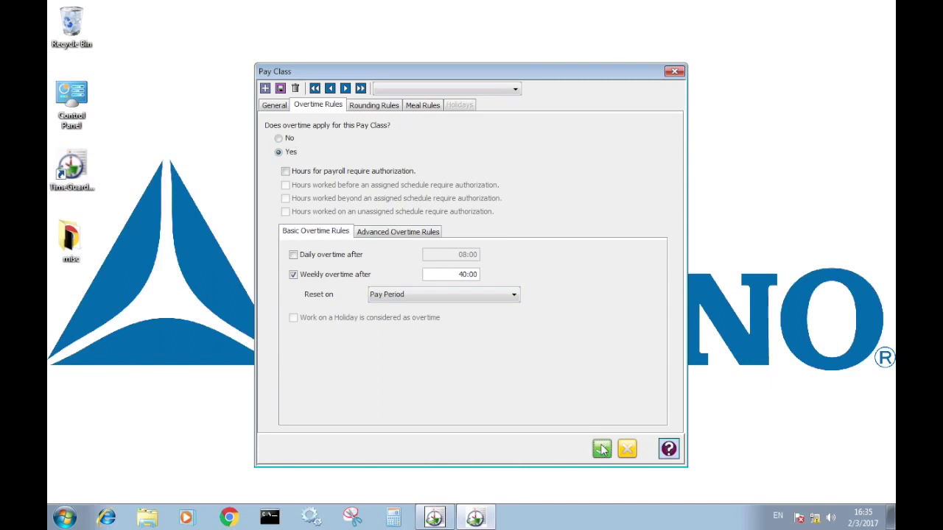
pyautogui.click(602, 450)
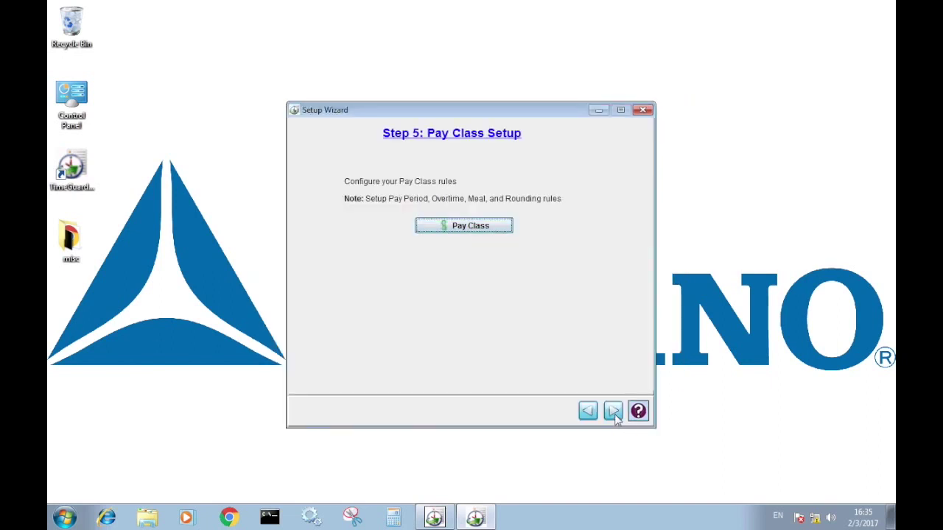
pyautogui.click(614, 412)
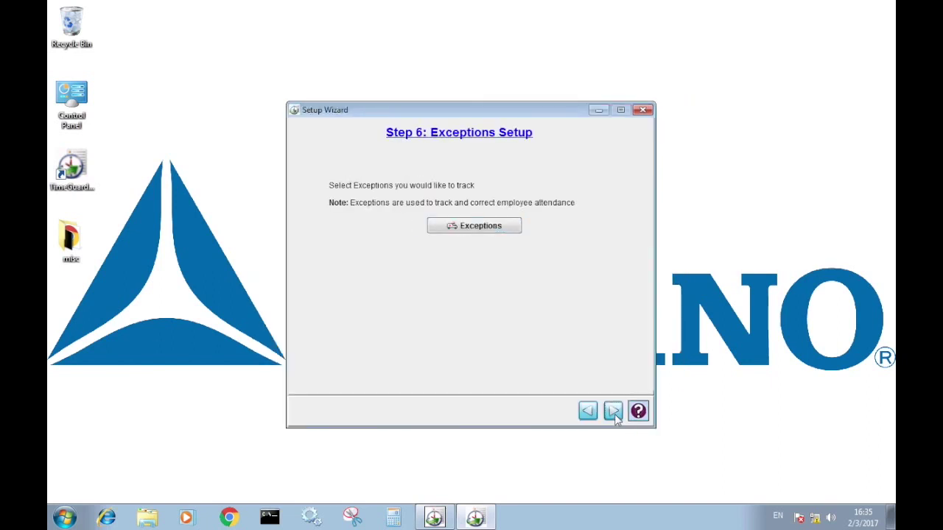
# - Skip exceptions and choose to create employees now
pyautogui.click(614, 413)
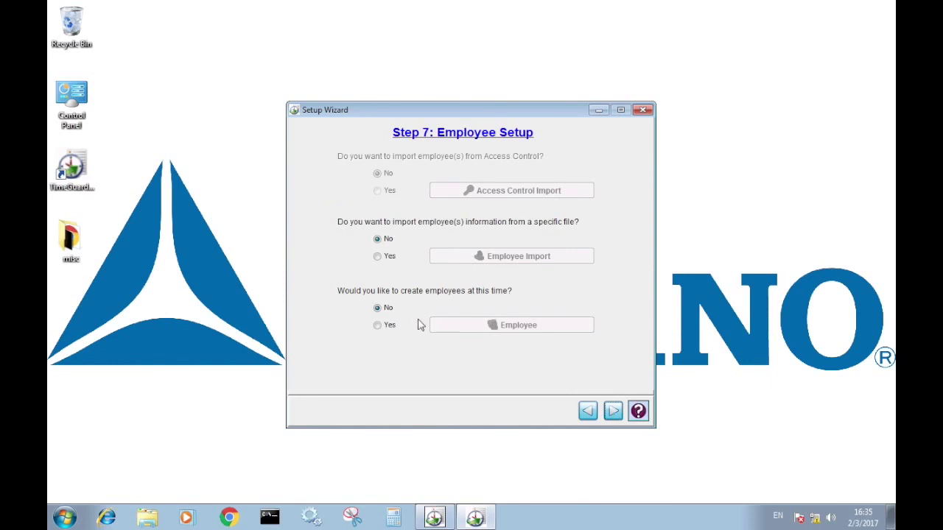
pyautogui.click(387, 327)
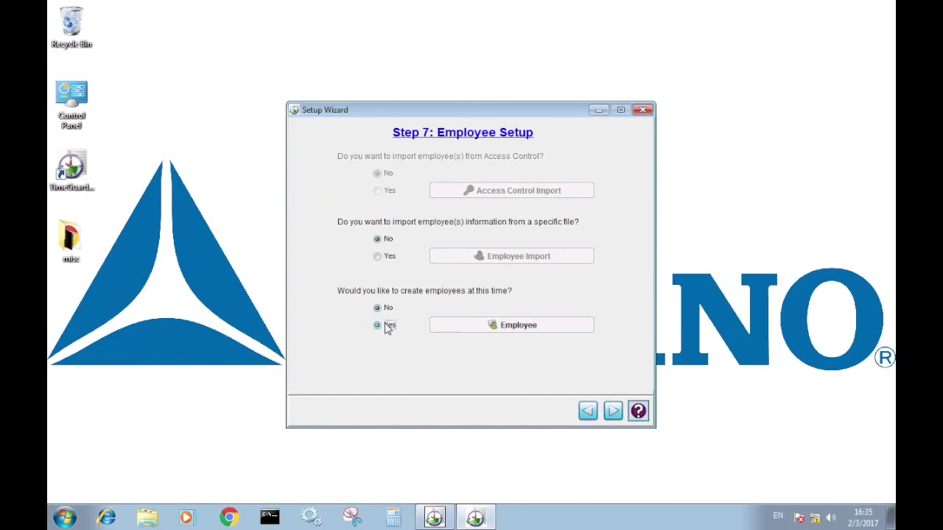
pyautogui.click(465, 329)
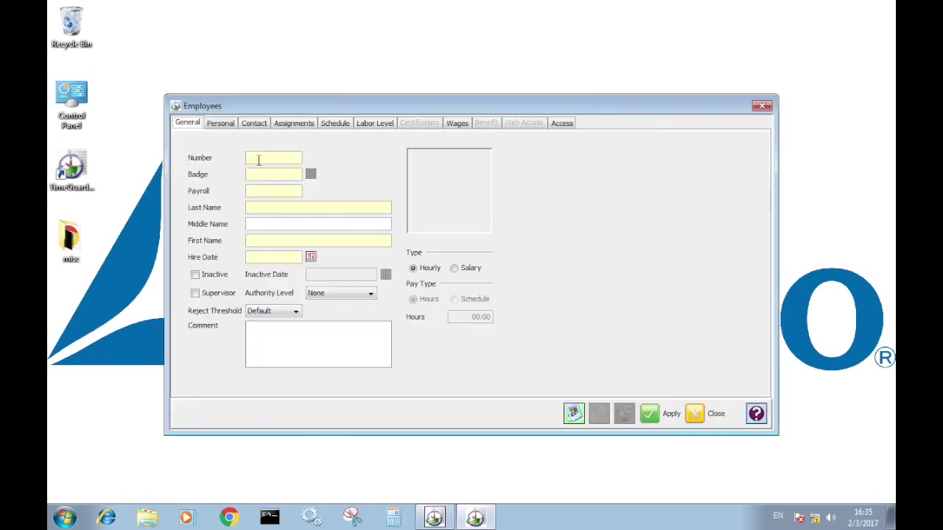
# - Add an employee with last name, first name and hire date 1/1/11, then reach Clock Setup
pyautogui.write('1hello')
pyautogui.press('Tab')
pyautogui.press('Tab')
pyautogui.write('johnny')
pyautogui.press('Tab')
pyautogui.write('1/1/11')
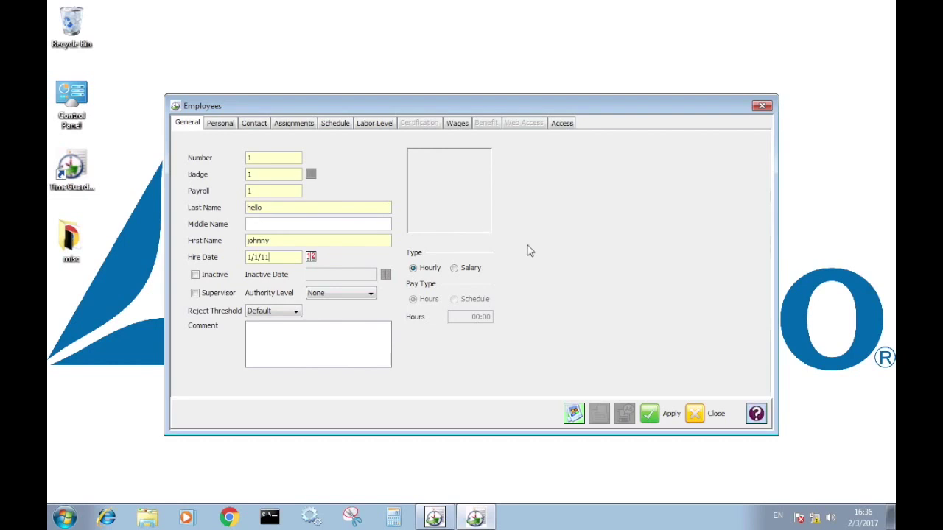
pyautogui.click(670, 417)
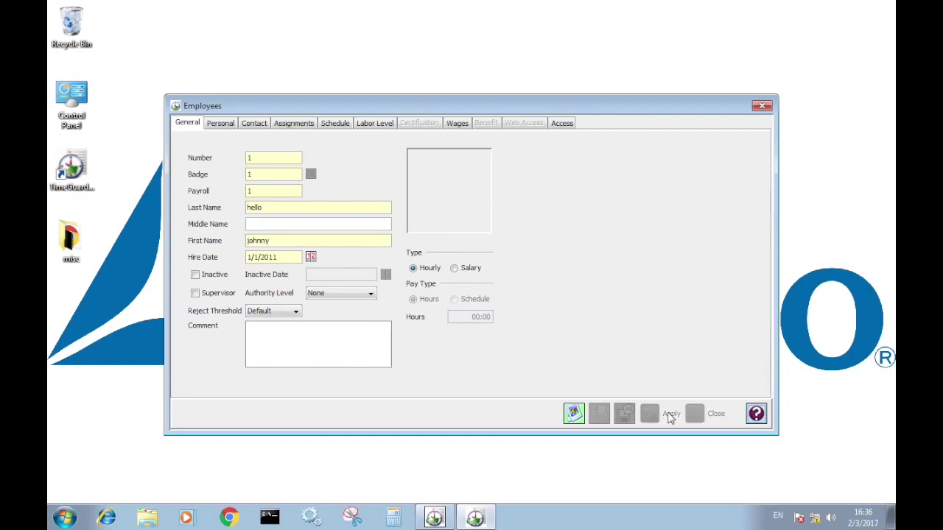
pyautogui.click(614, 411)
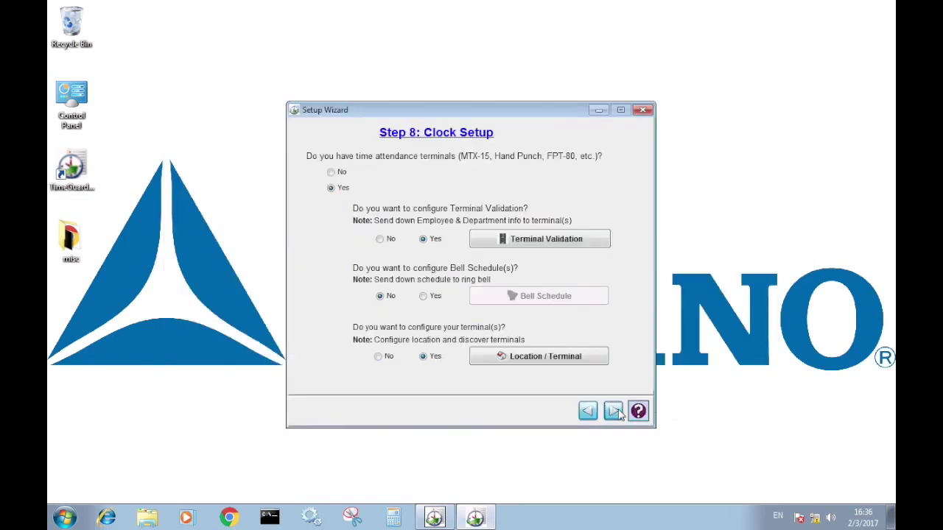
# - Create a new personal login named 'admin'
pyautogui.click(614, 411)
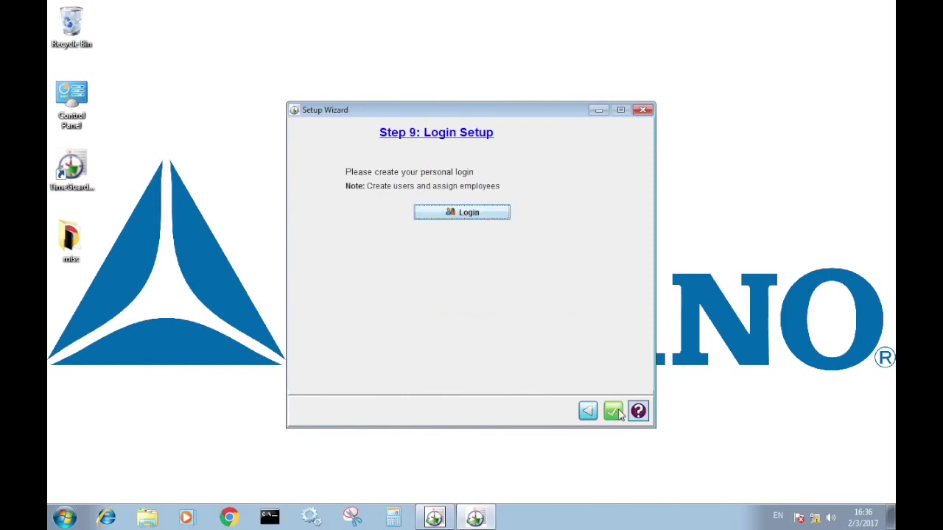
pyautogui.click(475, 213)
pyautogui.write('admin')
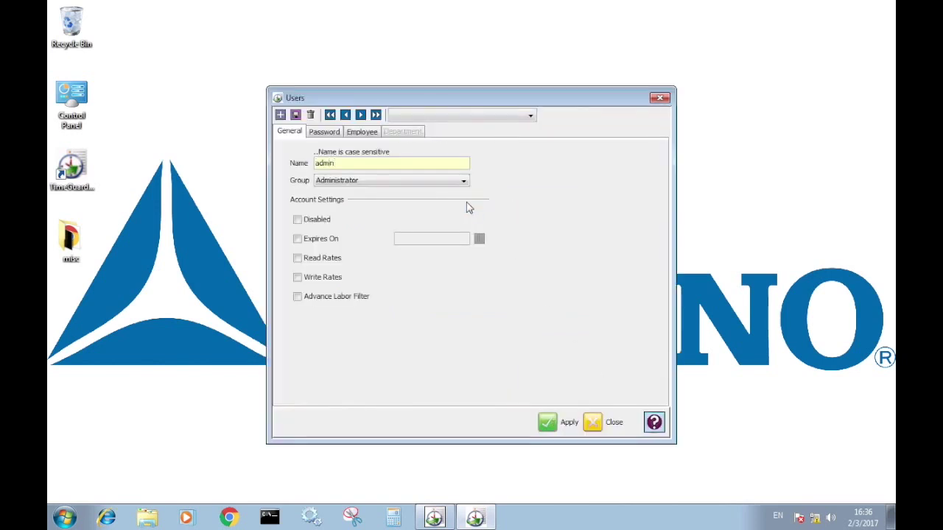
# - Set and confirm the admin user's password, save it, and finish the Setup Wizard
pyautogui.click(324, 132)
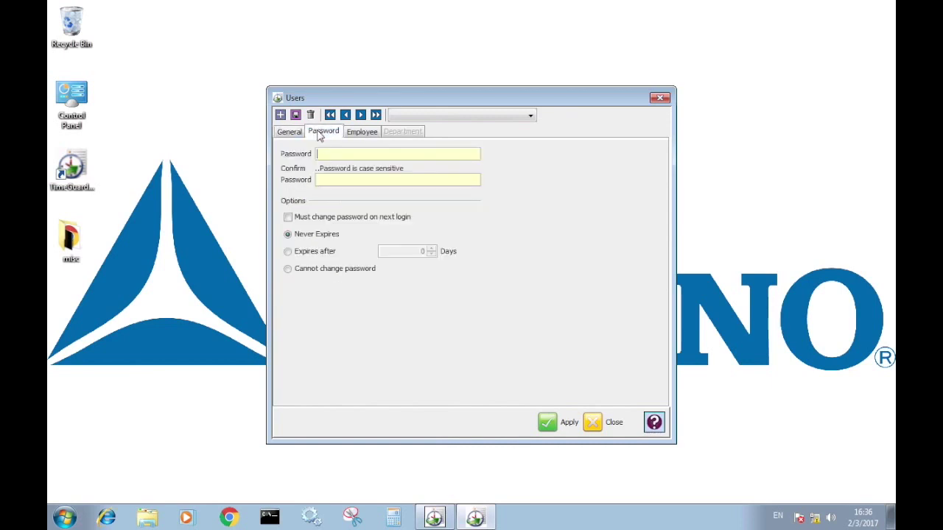
pyautogui.click(336, 179)
pyautogui.click(548, 421)
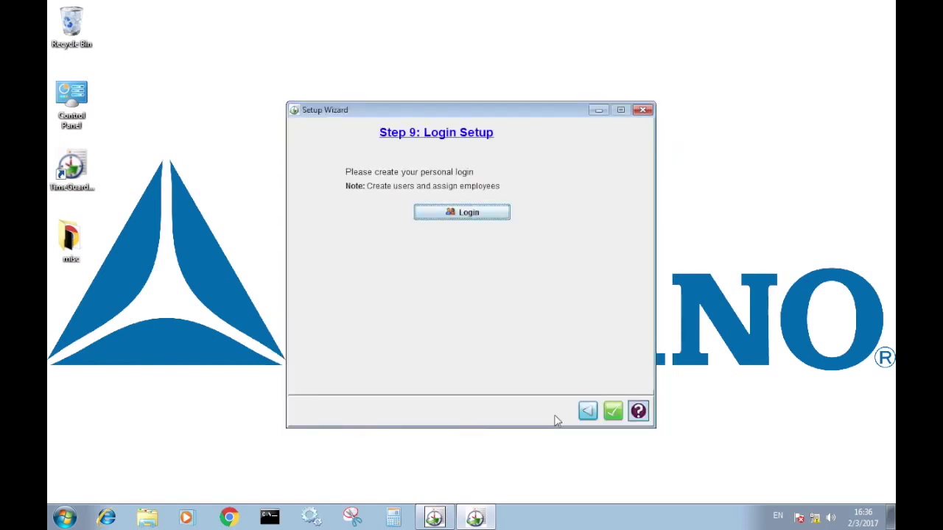
pyautogui.click(616, 413)
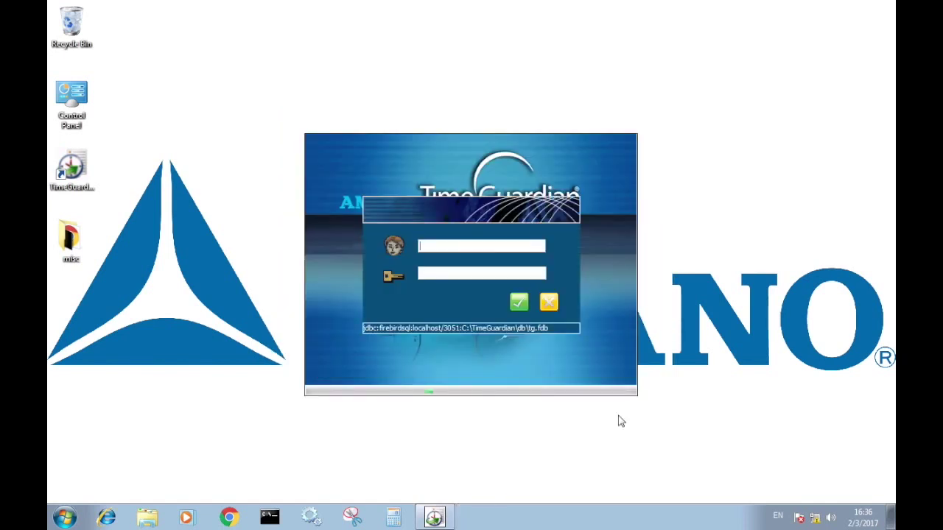
# - Sign in with the admin password and open the employee's Assignments tab
pyautogui.write('admin')
pyautogui.write('passw')
pyautogui.write('ord')
pyautogui.press('Return')
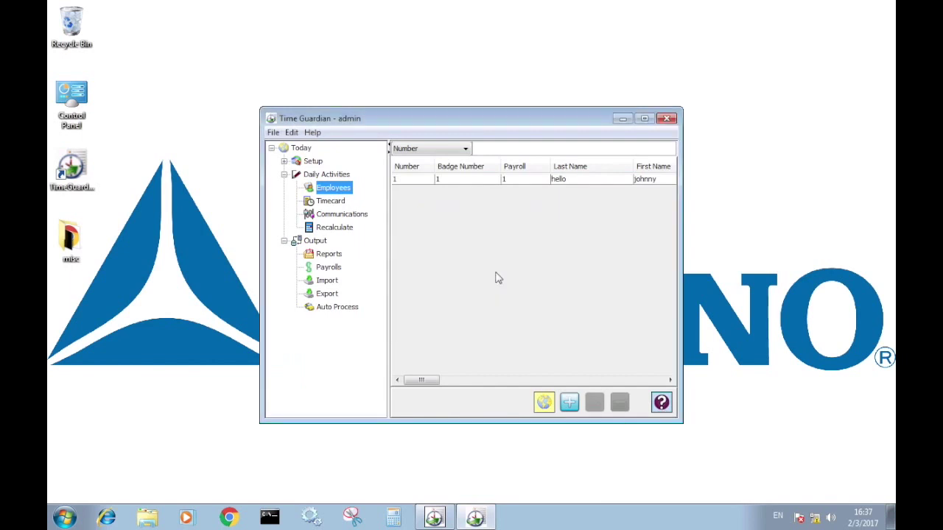
pyautogui.doubleClick(410, 180)
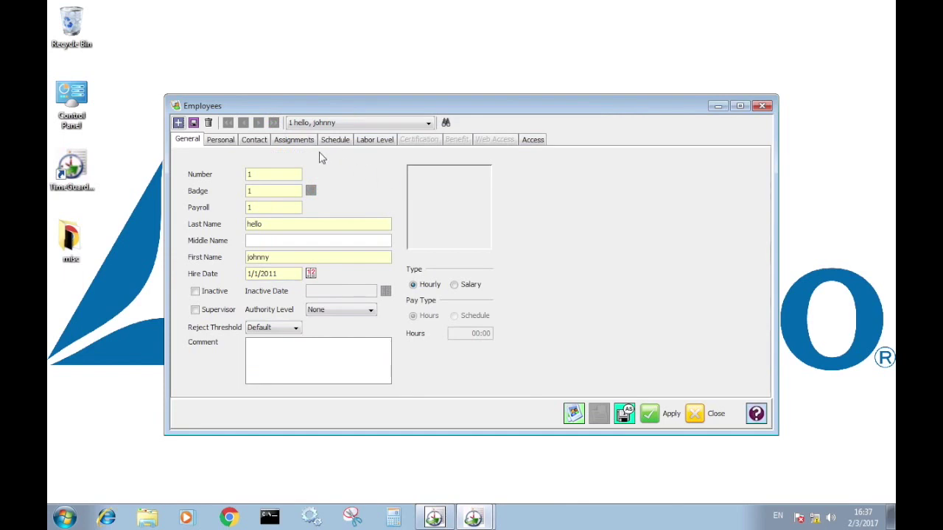
pyautogui.click(297, 140)
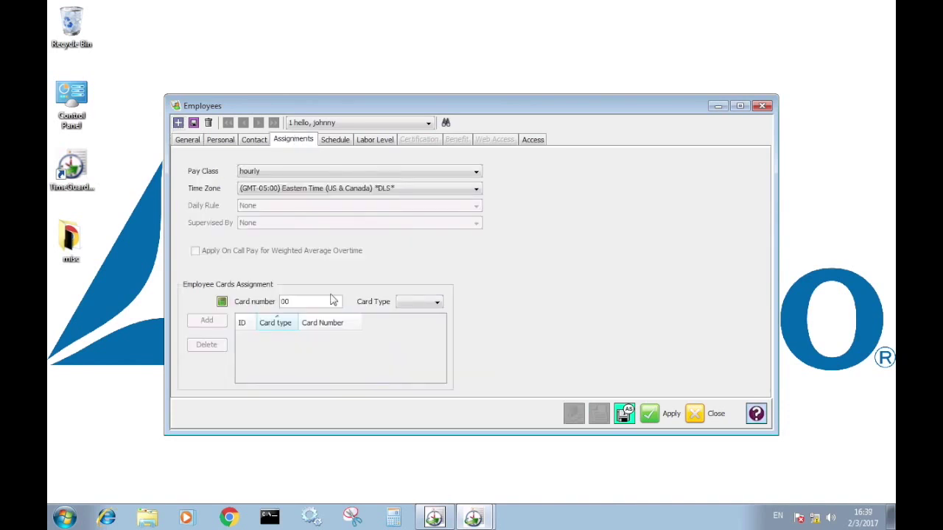
# - Add a Proximity card with the employee's card number and save the record
pyautogui.click(419, 302)
pyautogui.click(412, 347)
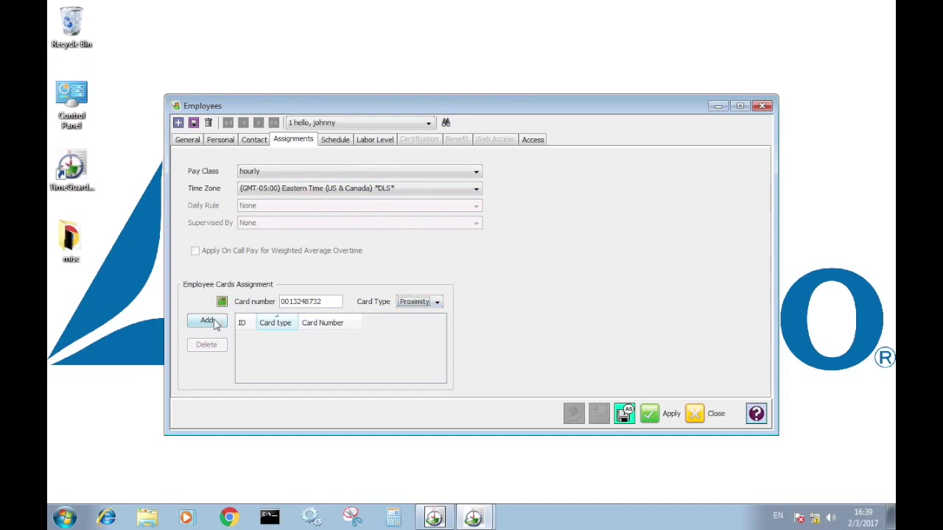
pyautogui.click(208, 322)
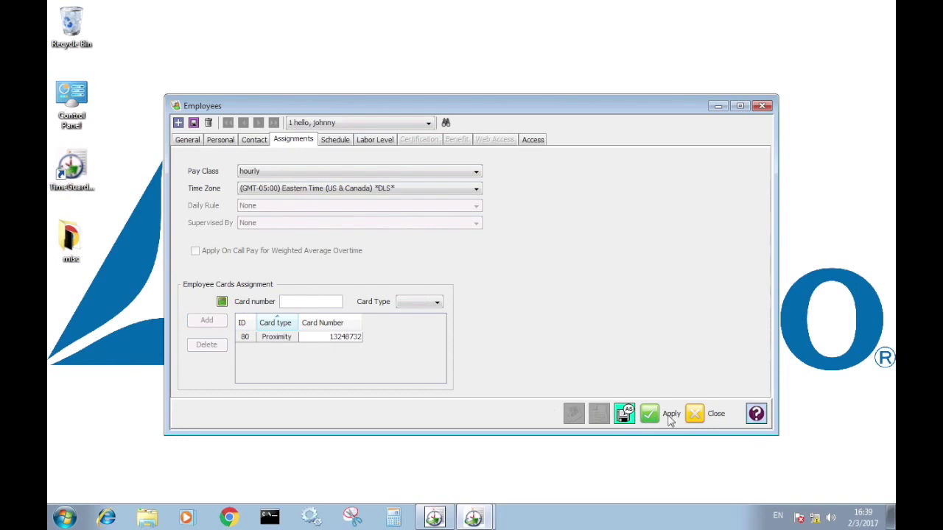
pyautogui.click(671, 417)
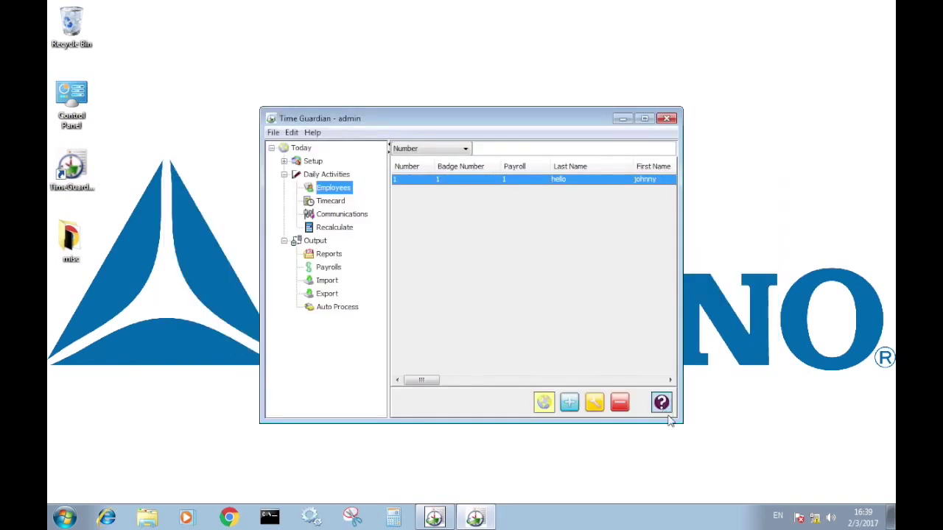
# - Find the USB serial port COM25 in Device Manager, placing Time Guardian beside it
pyautogui.click(65, 518)
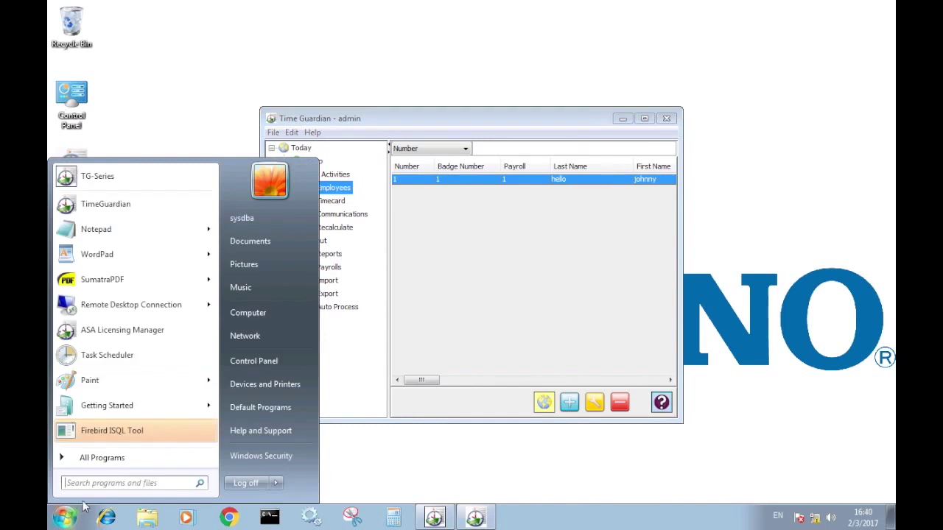
pyautogui.write('dev')
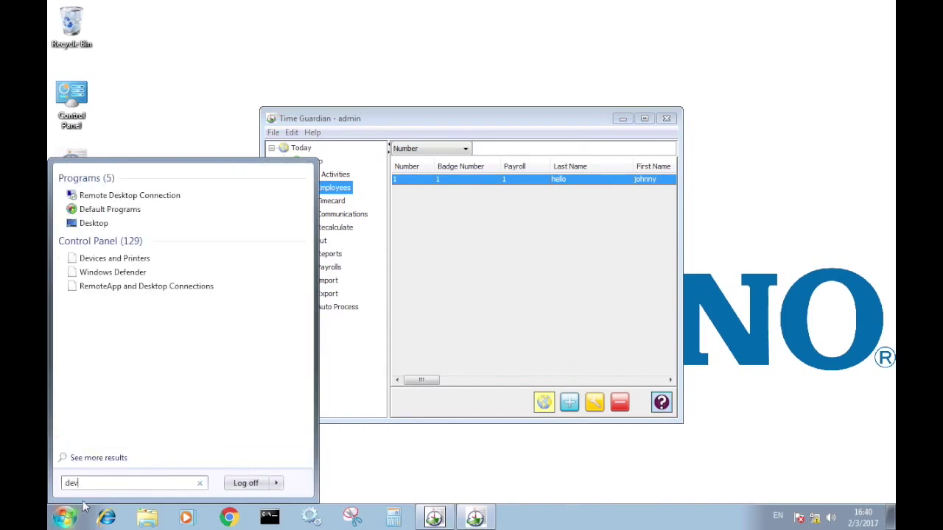
pyautogui.write('i')
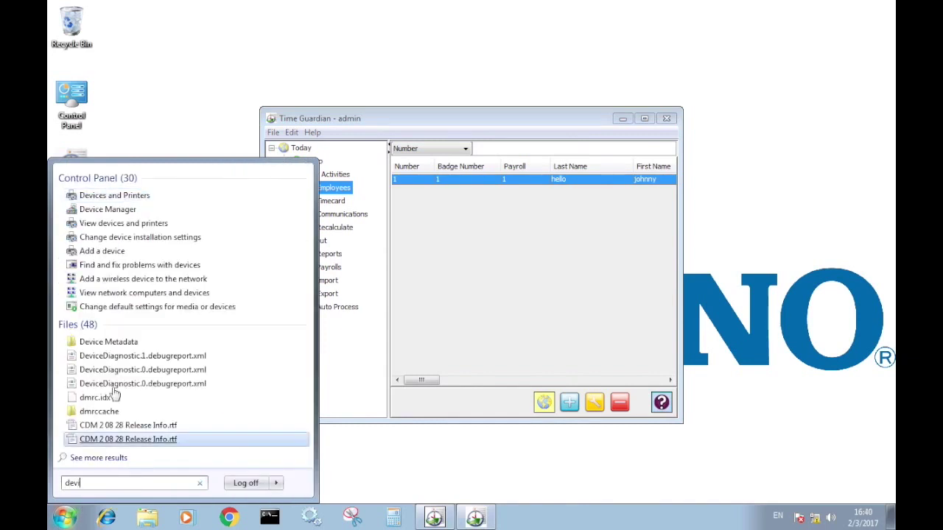
pyautogui.click(108, 210)
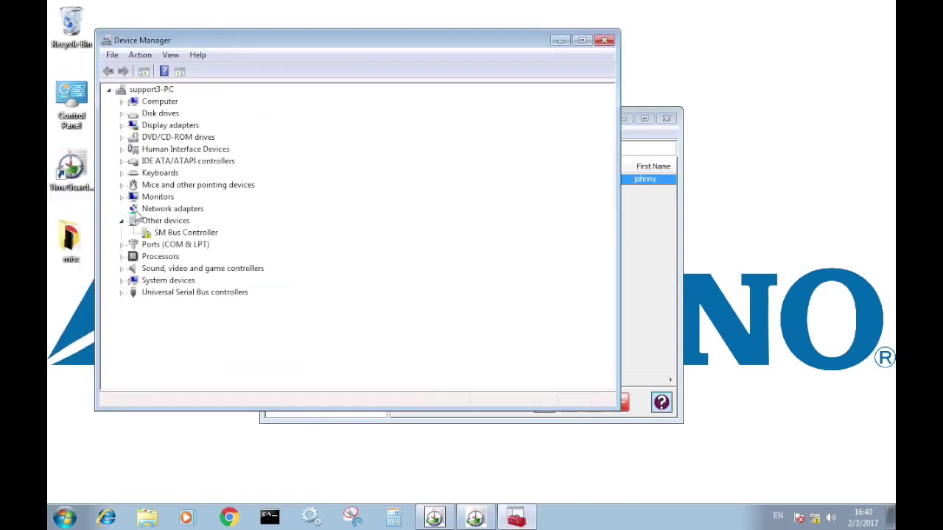
pyautogui.doubleClick(197, 246)
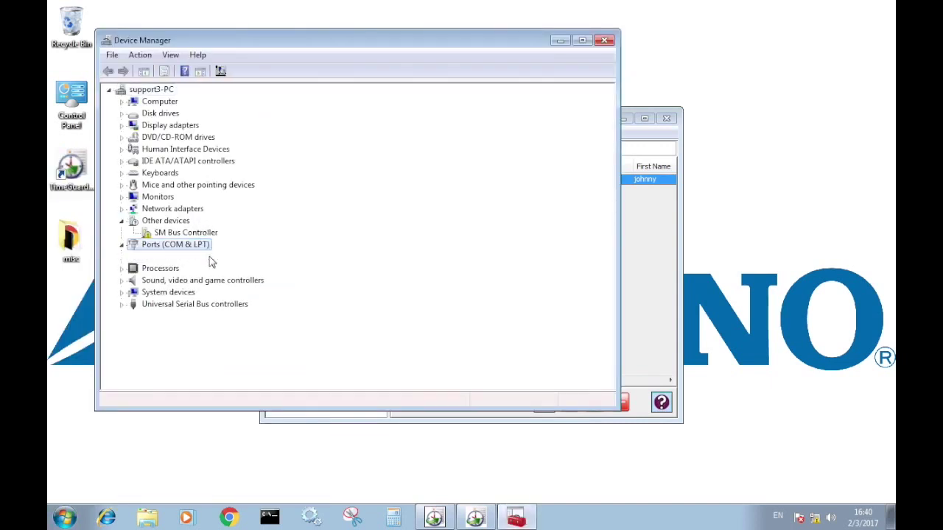
pyautogui.click(209, 259)
pyautogui.click(651, 279)
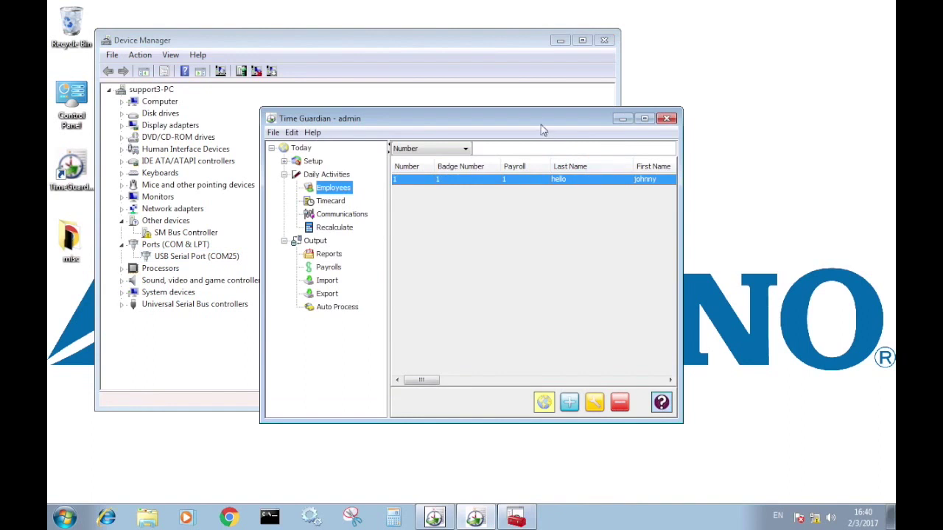
pyautogui.moveTo(541, 123); pyautogui.dragTo(743, 96)
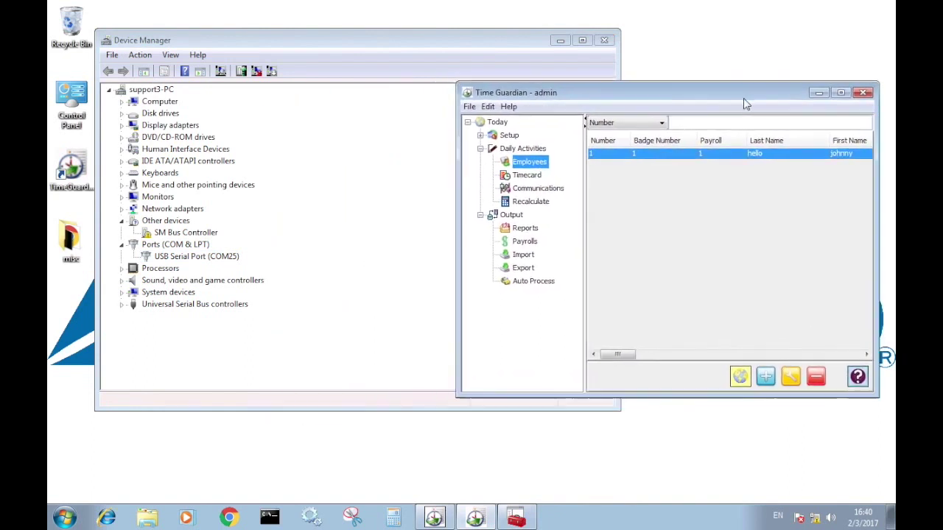
# - Open the MTX-30 Proximity clock location's settings
pyautogui.click(486, 135)
pyautogui.click(529, 175)
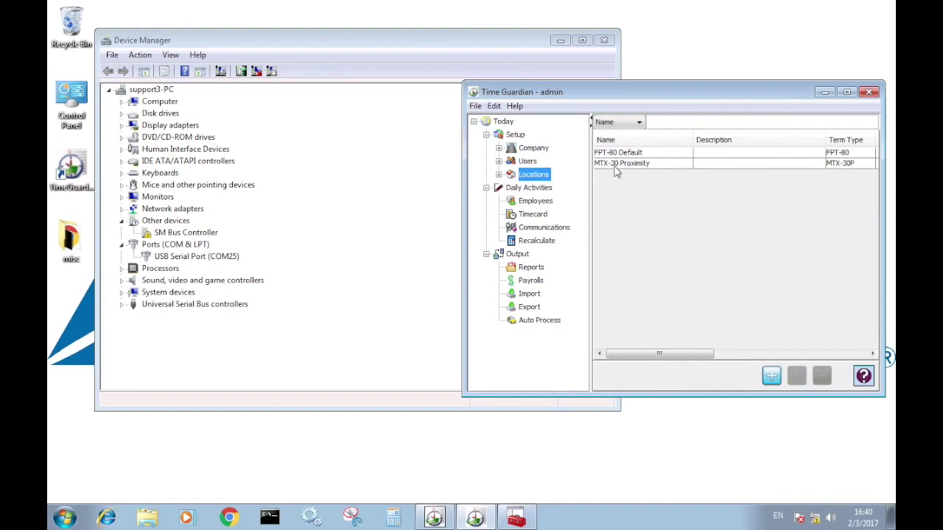
pyautogui.click(615, 164)
pyautogui.doubleClick(613, 164)
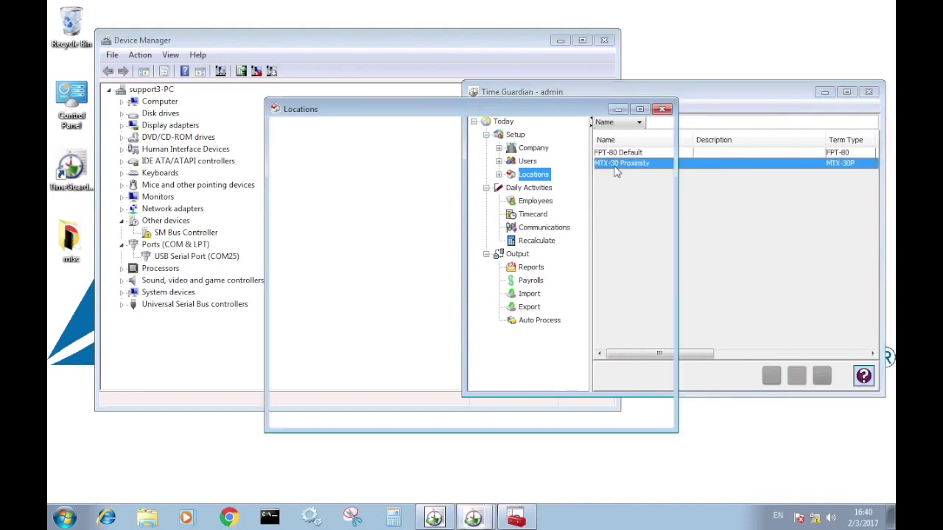
# - Set the MTX-30 Proximity connection to Direct on COM25 and save it
pyautogui.click(347, 159)
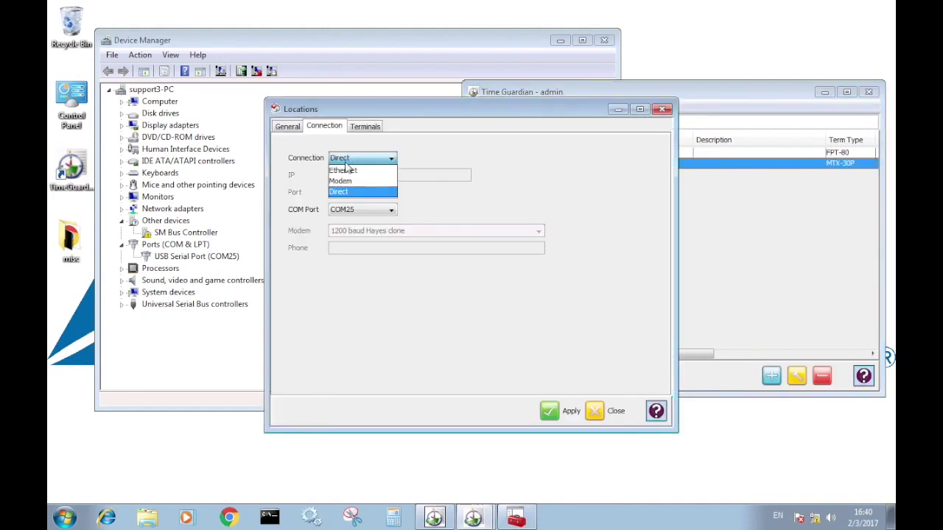
pyautogui.click(345, 170)
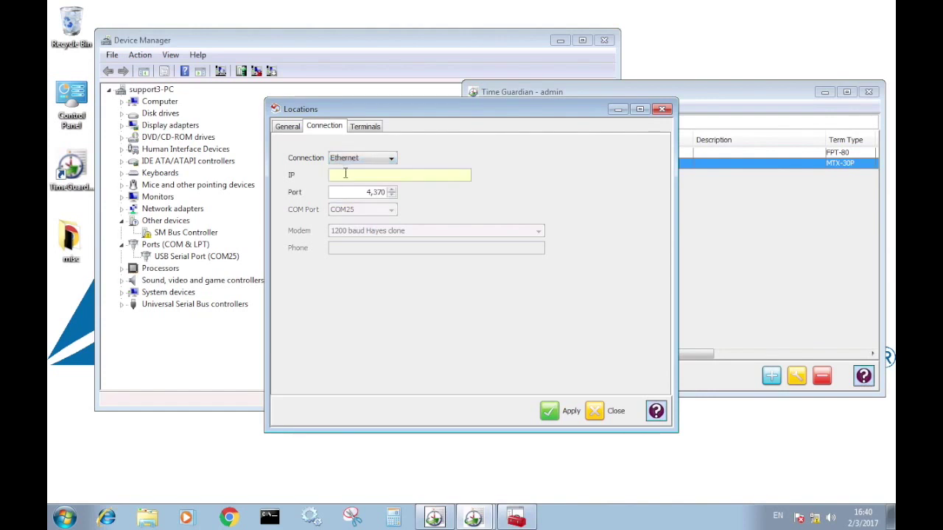
pyautogui.write('1.2.3.4')
pyautogui.click(361, 158)
pyautogui.click(346, 194)
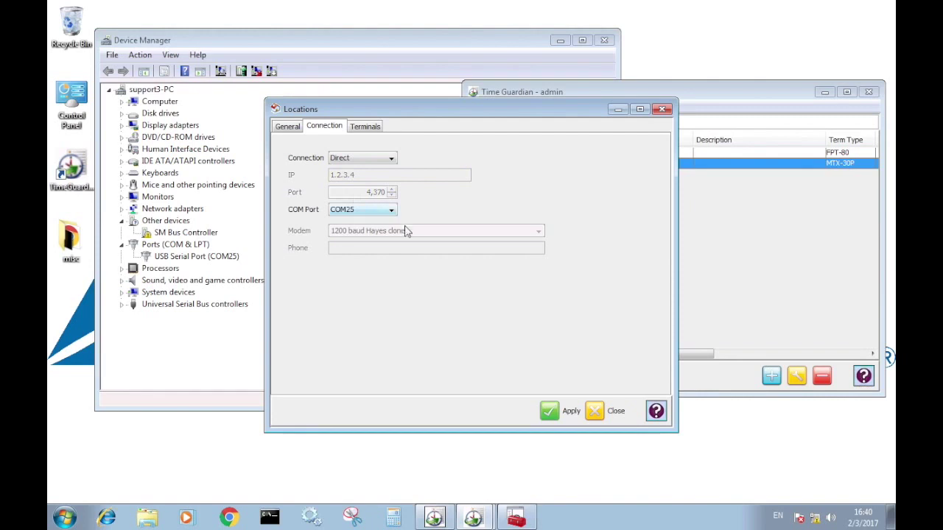
pyautogui.click(561, 413)
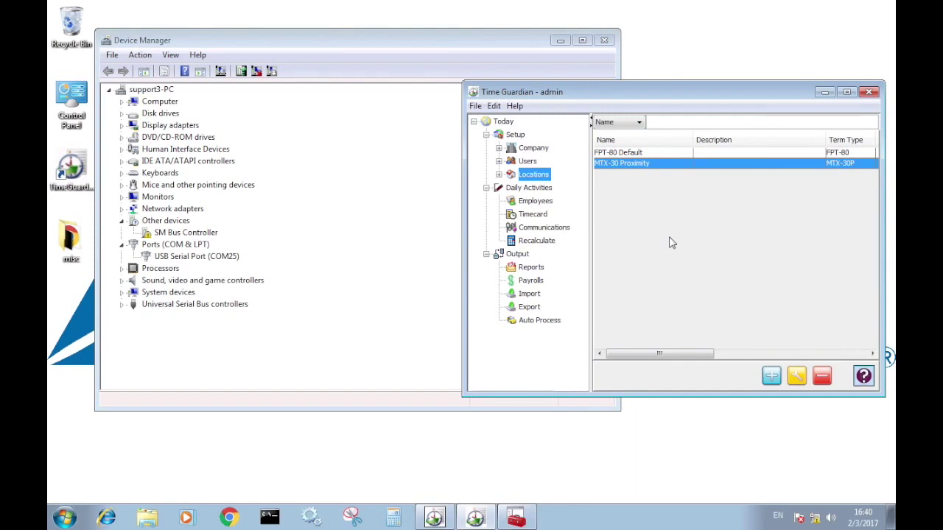
# - In Communications, select the MTX-30 Proximity terminal and download its punches
pyautogui.click(554, 228)
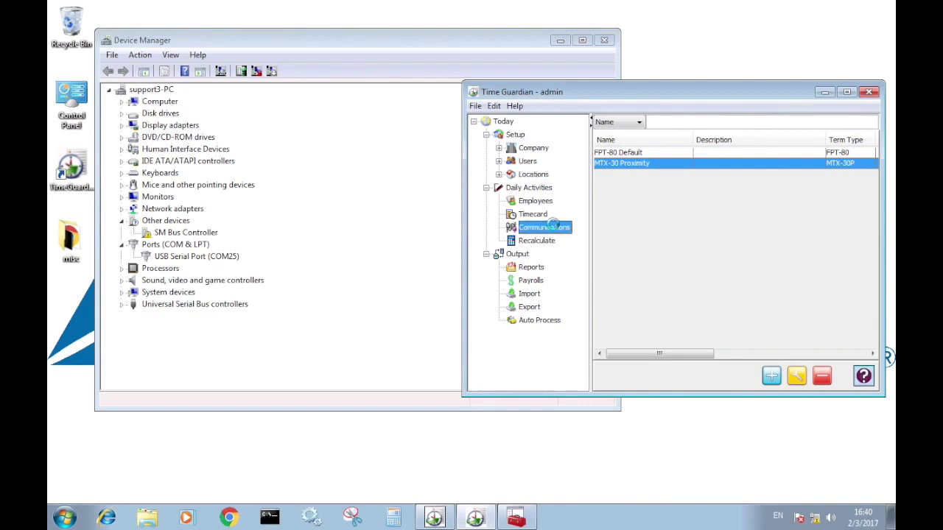
pyautogui.doubleClick(634, 163)
pyautogui.click(622, 165)
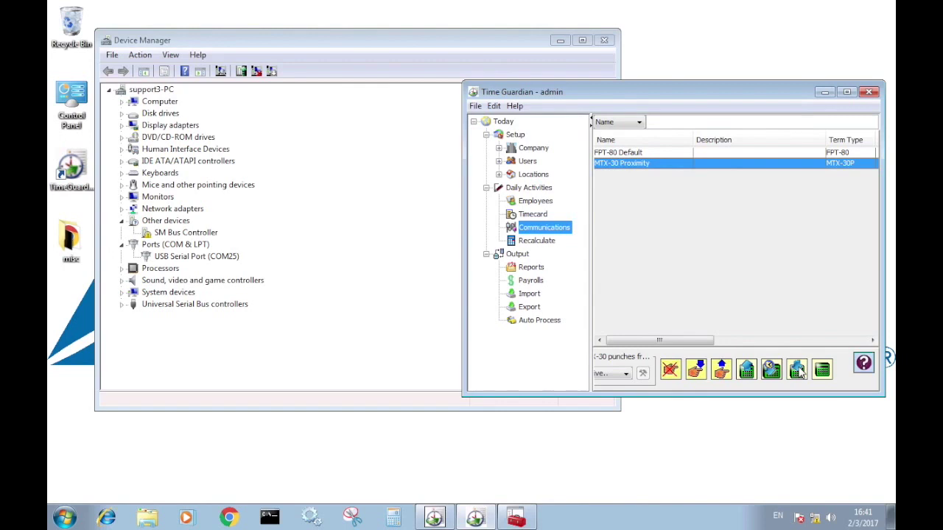
pyautogui.click(799, 372)
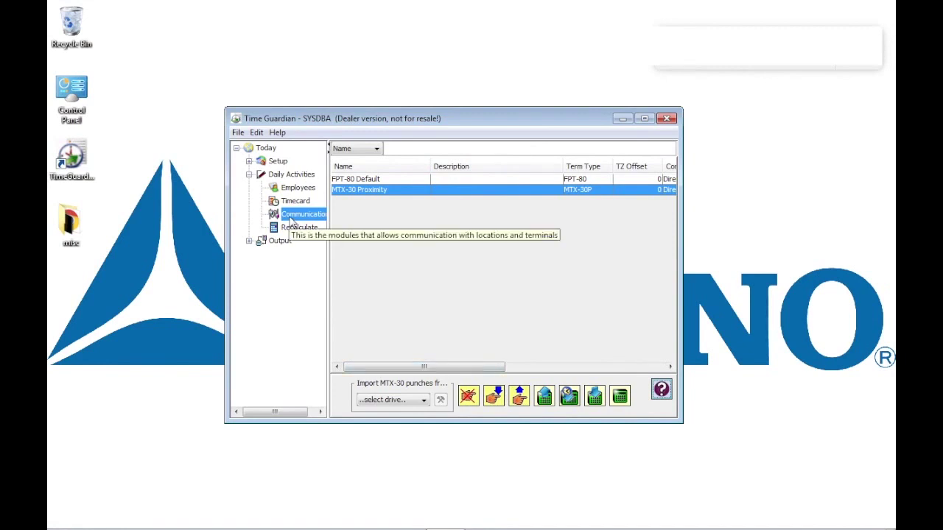
# - Poll the MTX-30 Proximity terminal for punches again
pyautogui.click(545, 398)
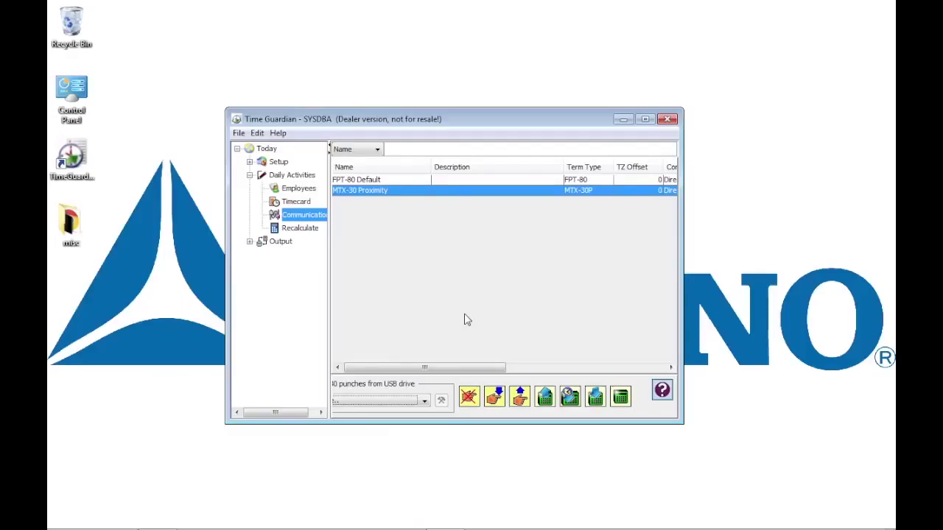
# - Select USB drive F:\ and process the MTX-30 punches stored on it
pyautogui.click(316, 219)
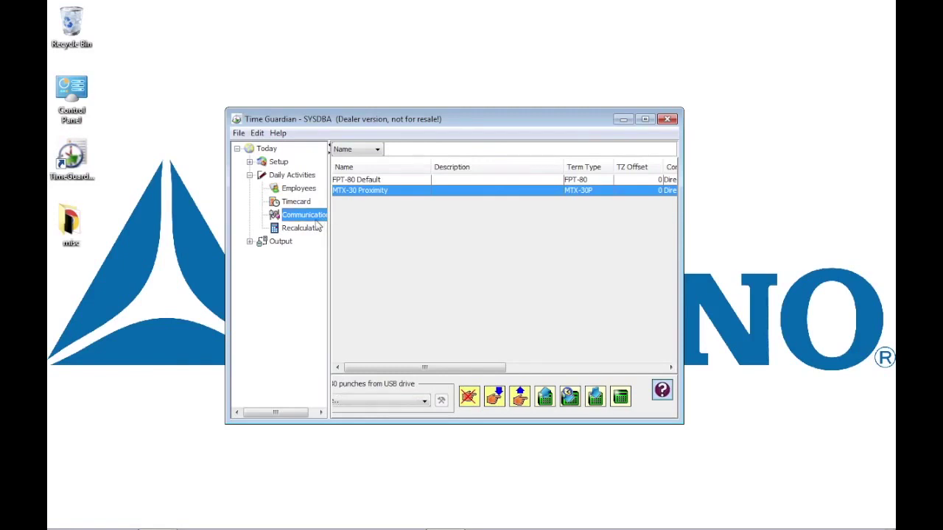
pyautogui.click(361, 194)
pyautogui.click(414, 402)
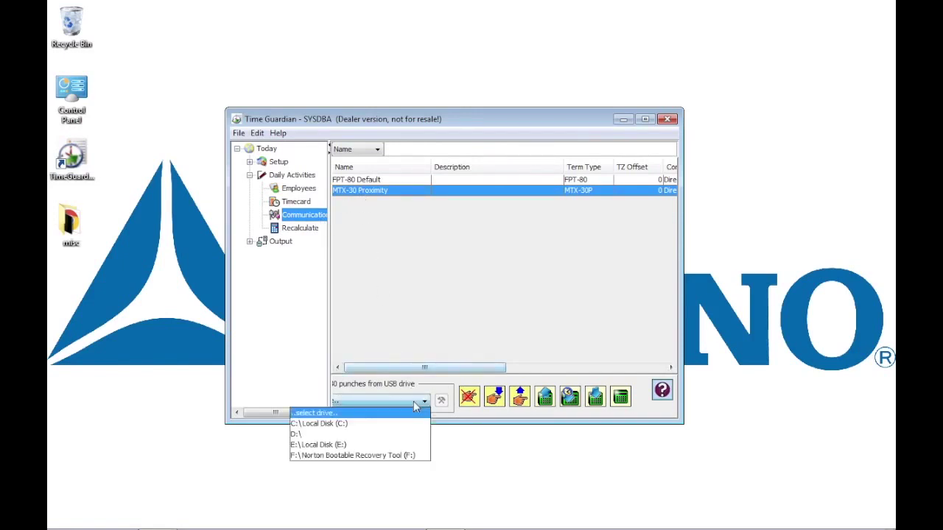
pyautogui.click(415, 456)
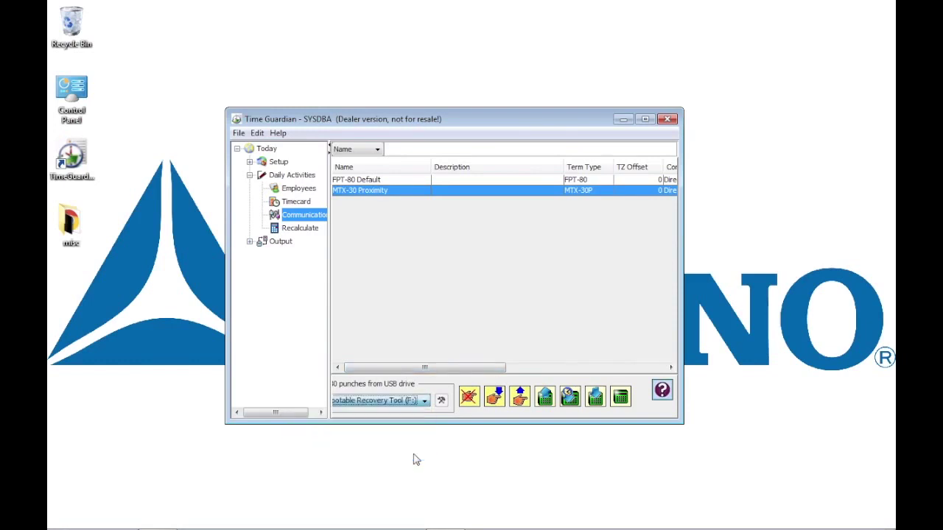
pyautogui.click(442, 402)
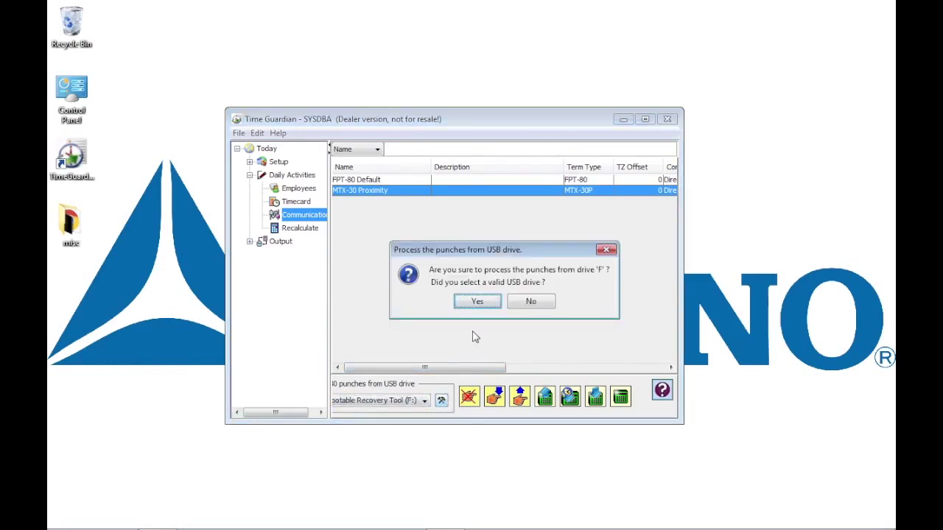
pyautogui.click(479, 302)
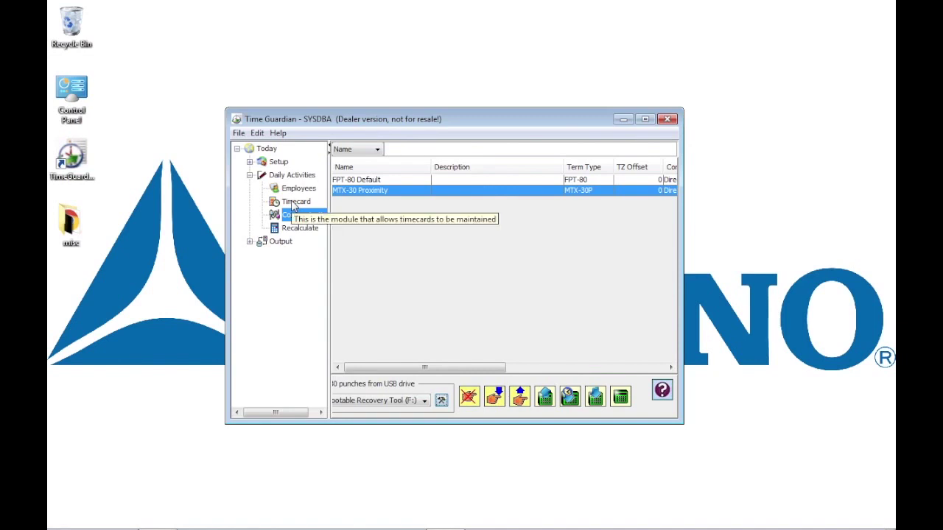
# - Delete the last Feb 17 out punch from johnny hello's timecard and close it
pyautogui.click(292, 203)
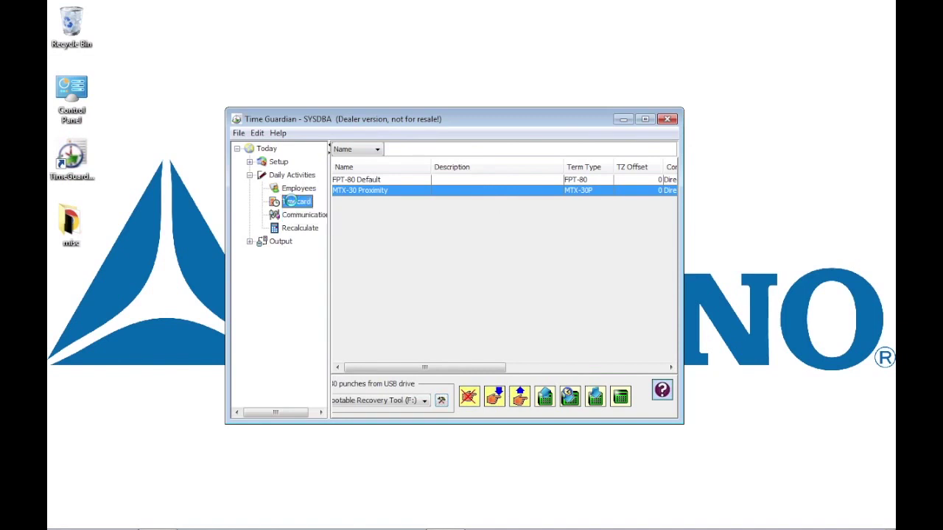
pyautogui.click(339, 180)
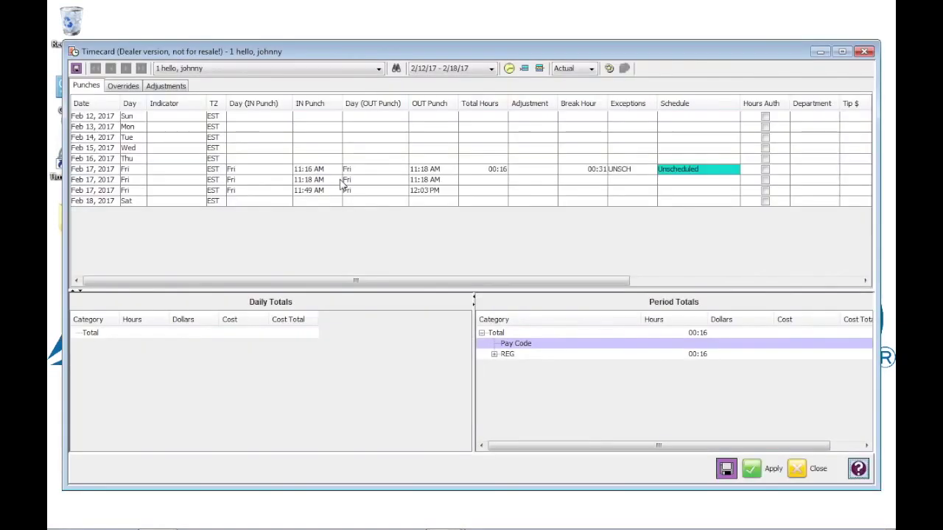
pyautogui.click(410, 192)
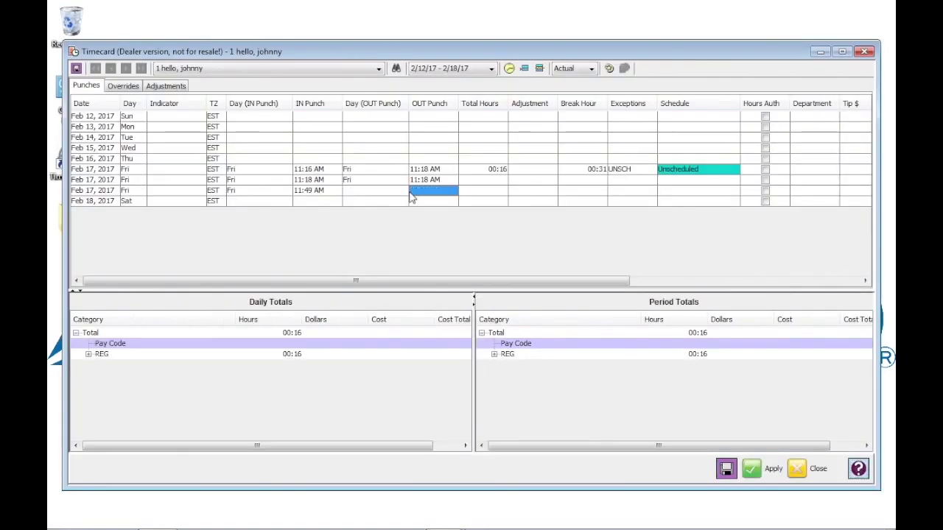
pyautogui.click(76, 68)
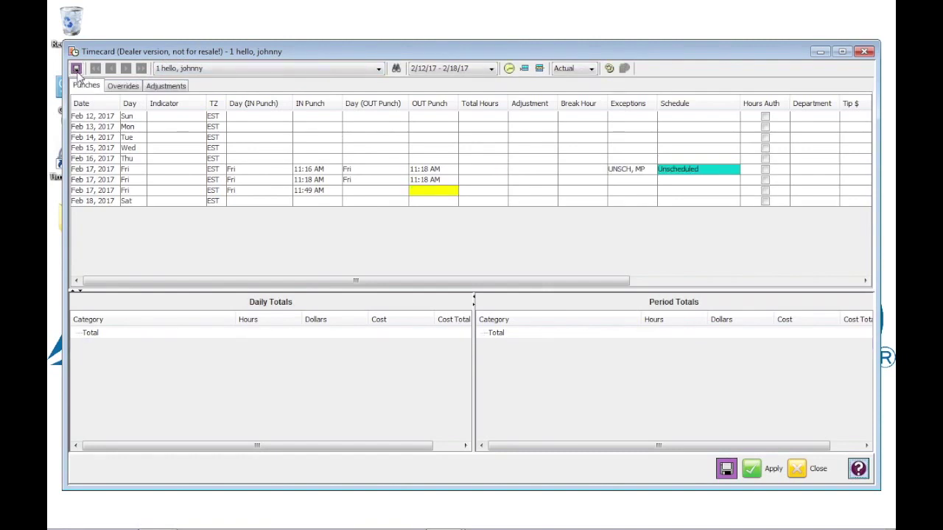
pyautogui.hotkey('alt', 'F4')
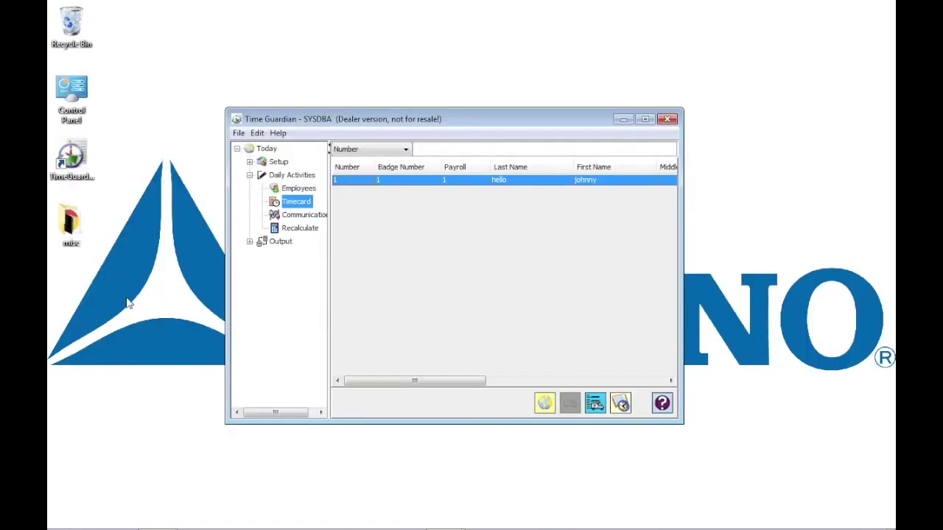
# - Run the Time Card Detail report from Output > Reports and view the result
pyautogui.click(249, 242)
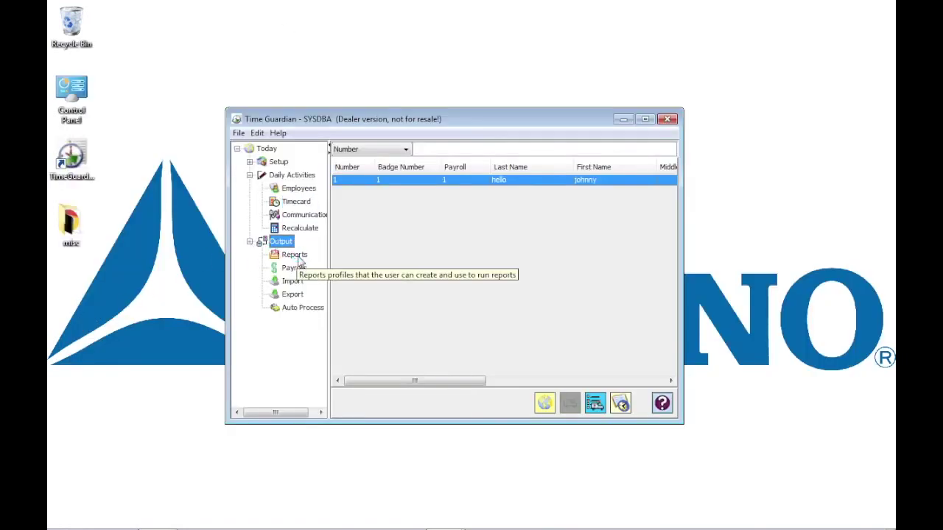
pyautogui.click(296, 255)
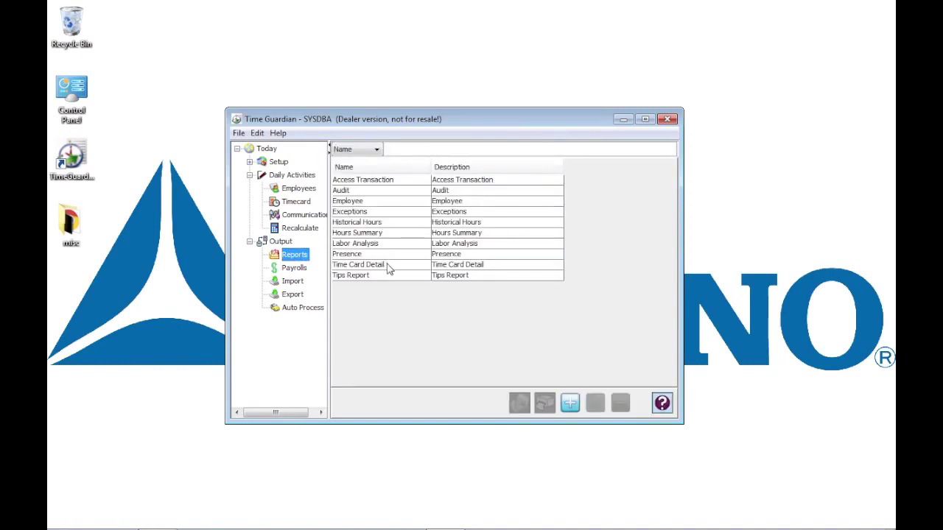
pyautogui.click(388, 266)
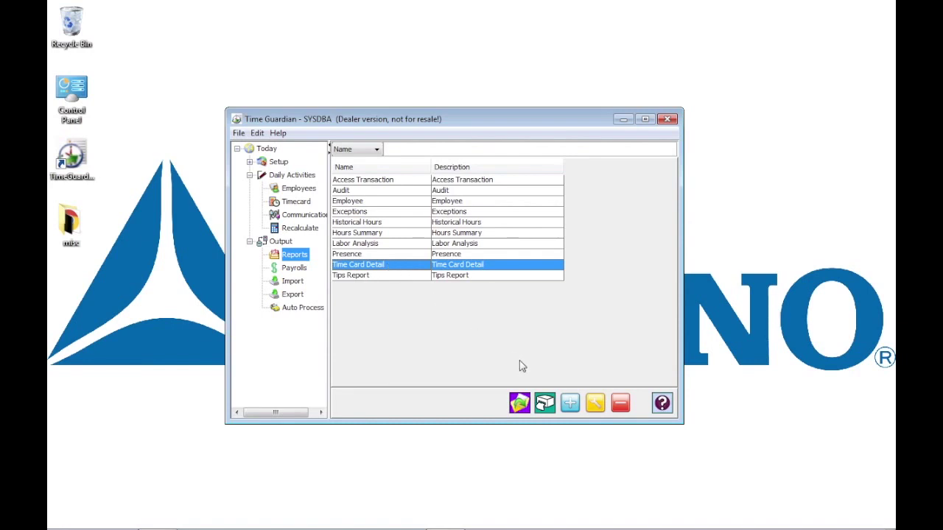
pyautogui.click(545, 404)
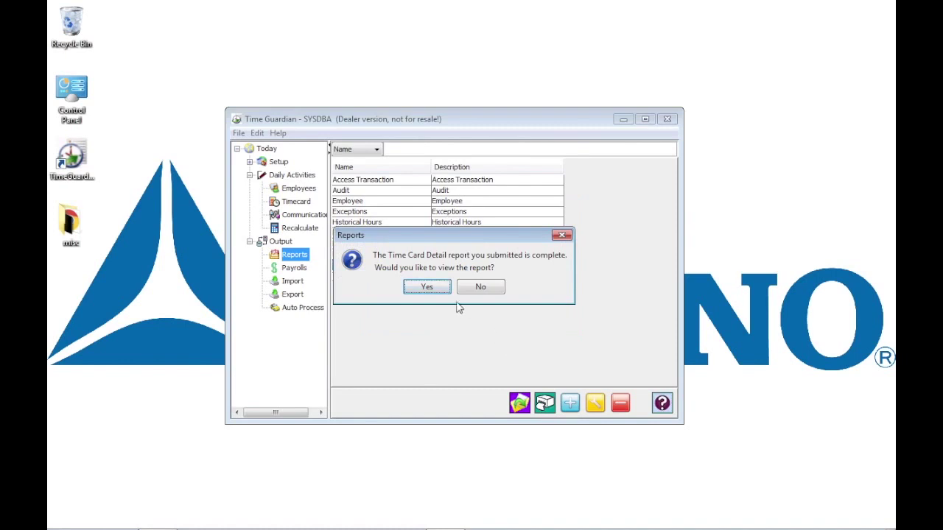
pyautogui.click(437, 288)
pyautogui.click(440, 287)
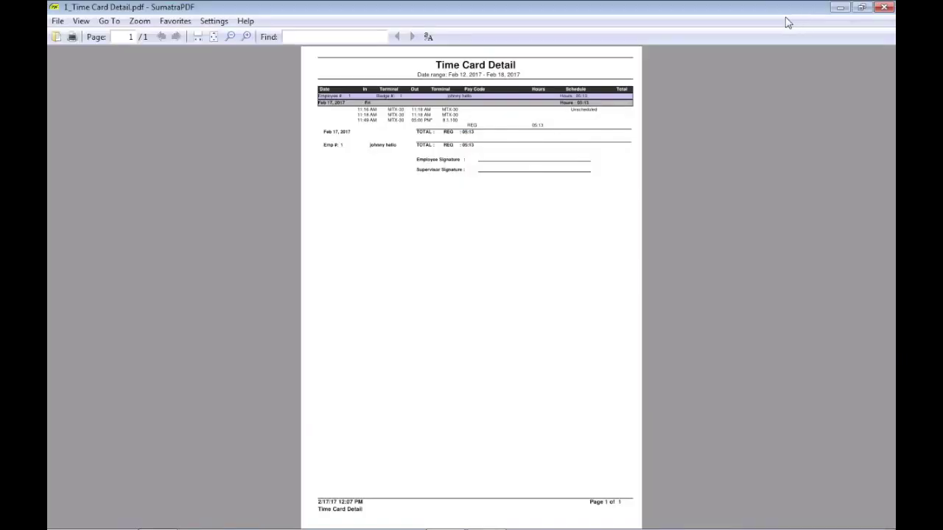
# - Fit the report to page width, then zoom out one level
pyautogui.click(196, 37)
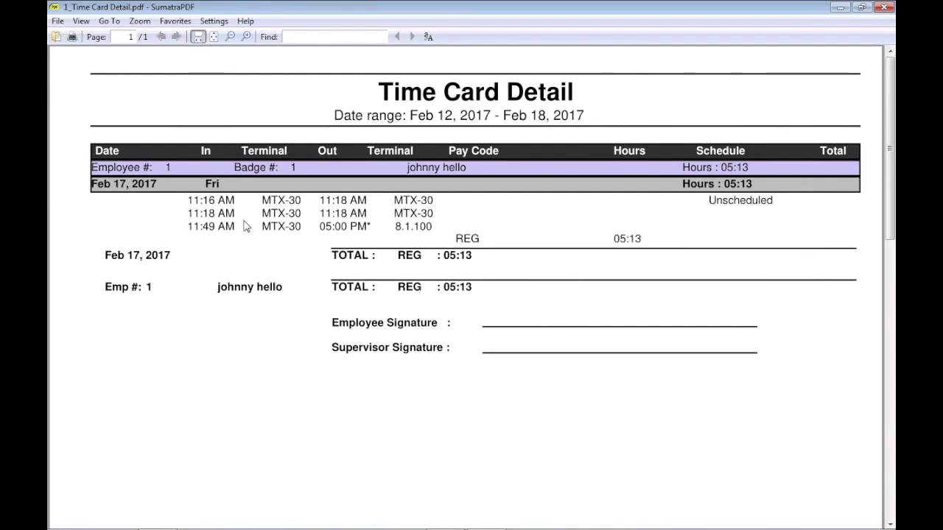
pyautogui.click(230, 37)
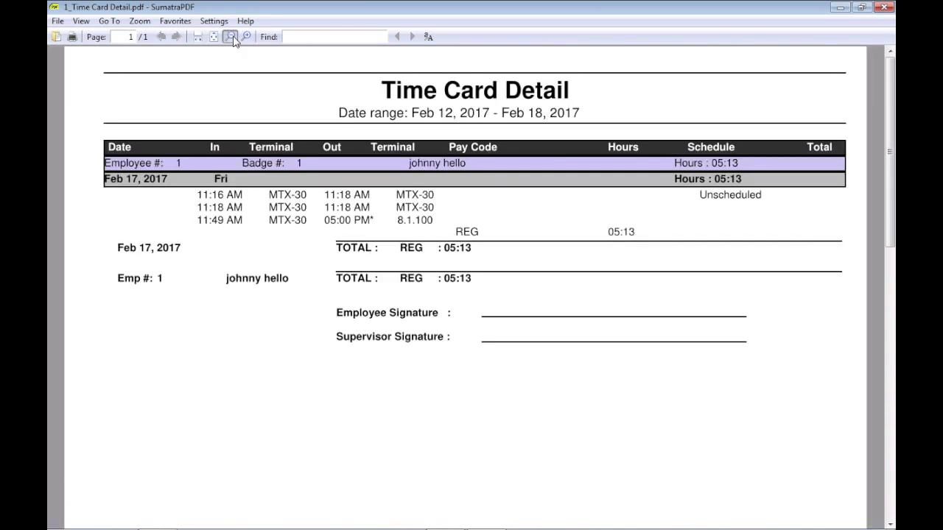